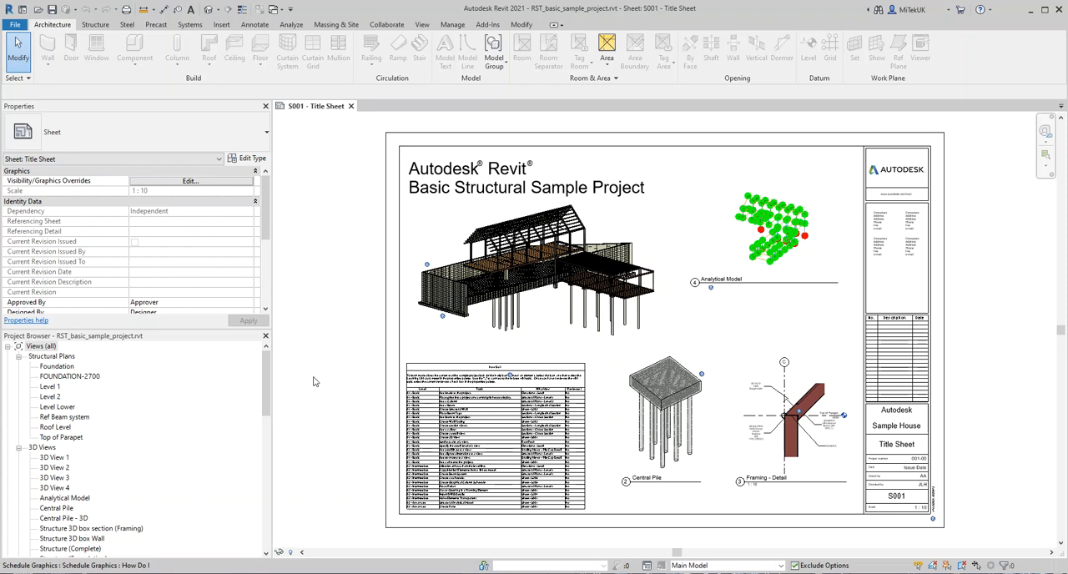
# Step: Switch to File Explorer and identify the MiTek Posi-Joist .rfa family and matching .txt file in the RVT POSI folder
pyautogui.click(256, 573)
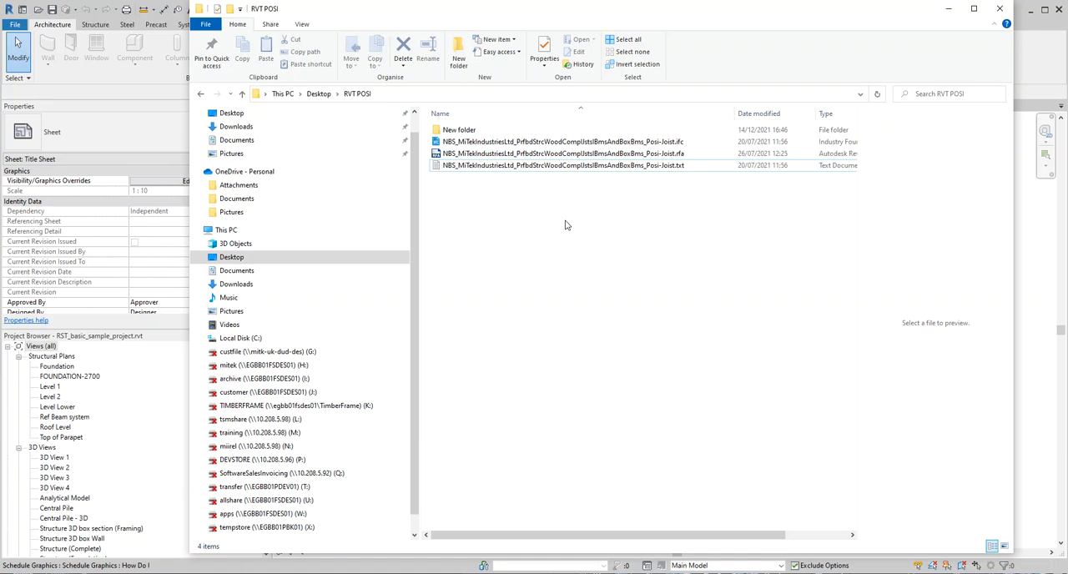
pyautogui.click(632, 155)
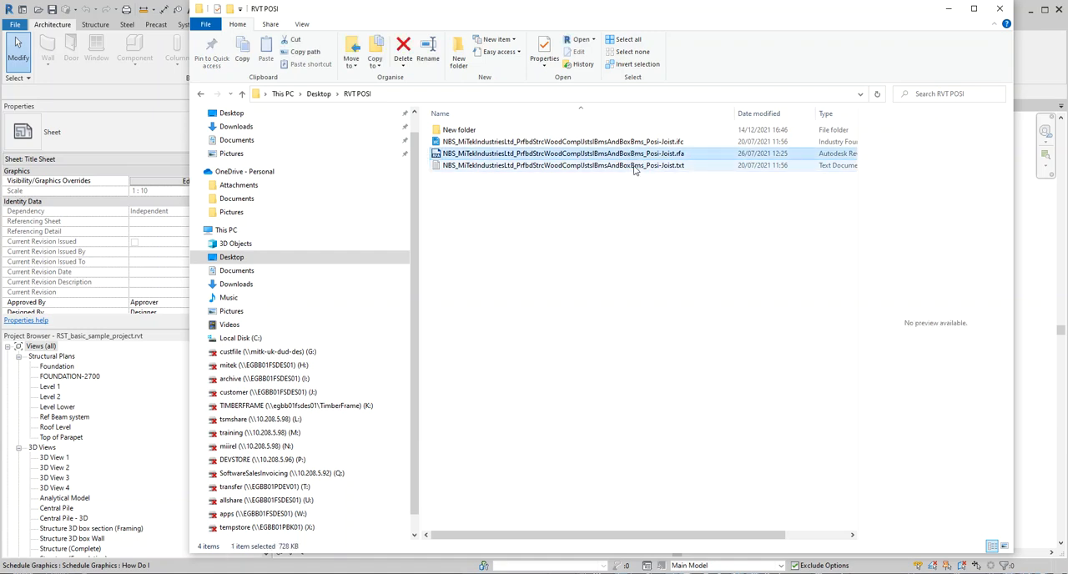
pyautogui.keyDown('ctrl'); pyautogui.click(635, 166); pyautogui.keyUp('ctrl')
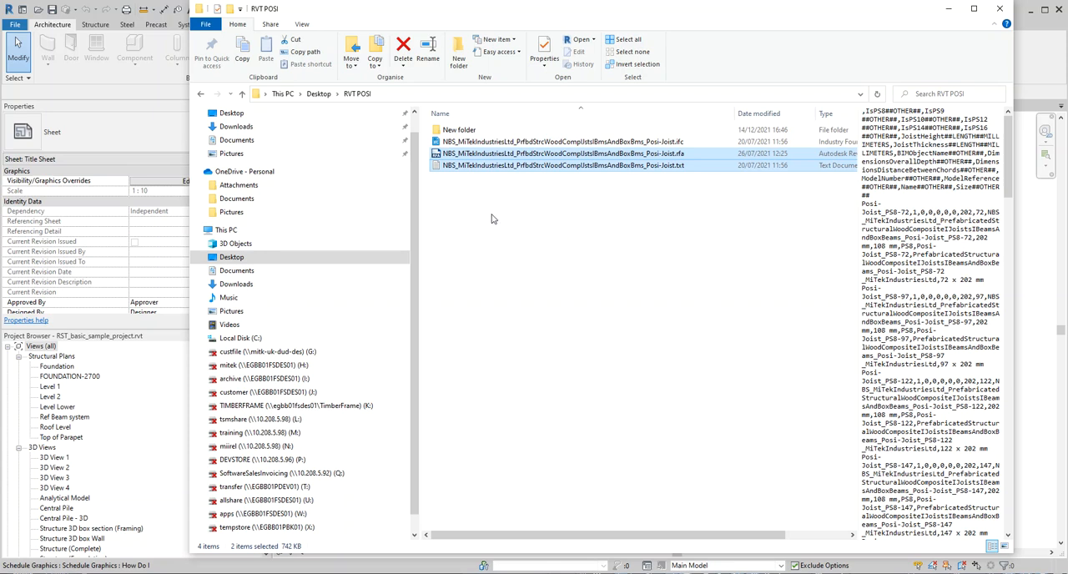
pyautogui.click(656, 222)
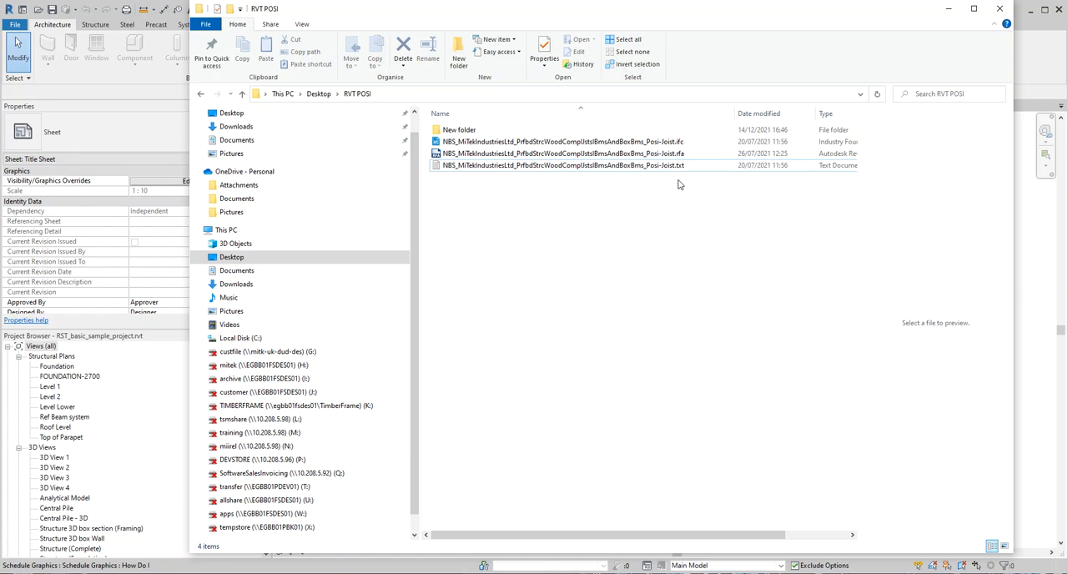
pyautogui.click(949, 19)
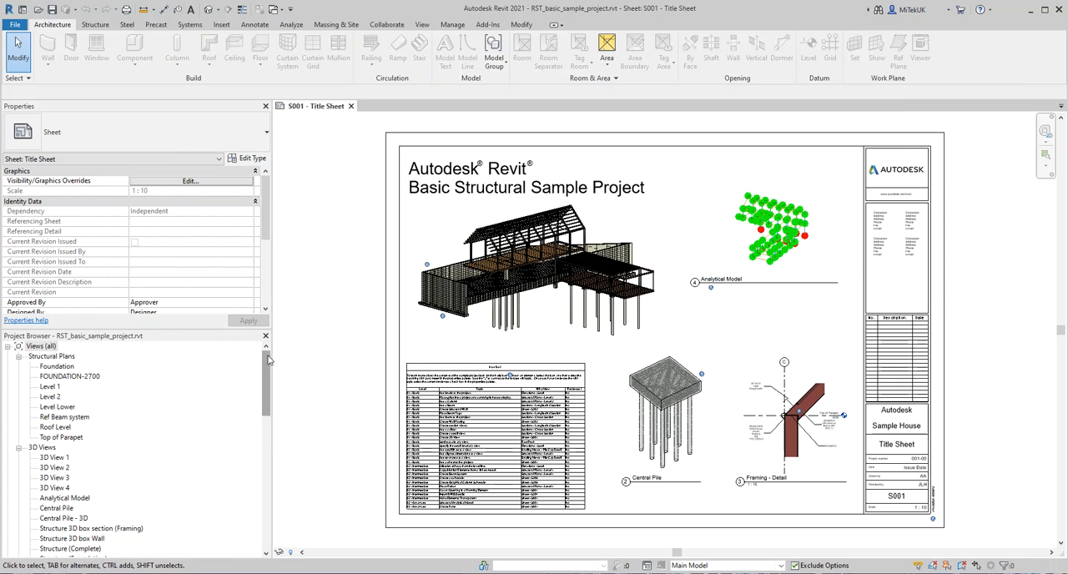
# Step: Open the default {3D} view of the structural sample project
pyautogui.scroll(1, 689, 144)
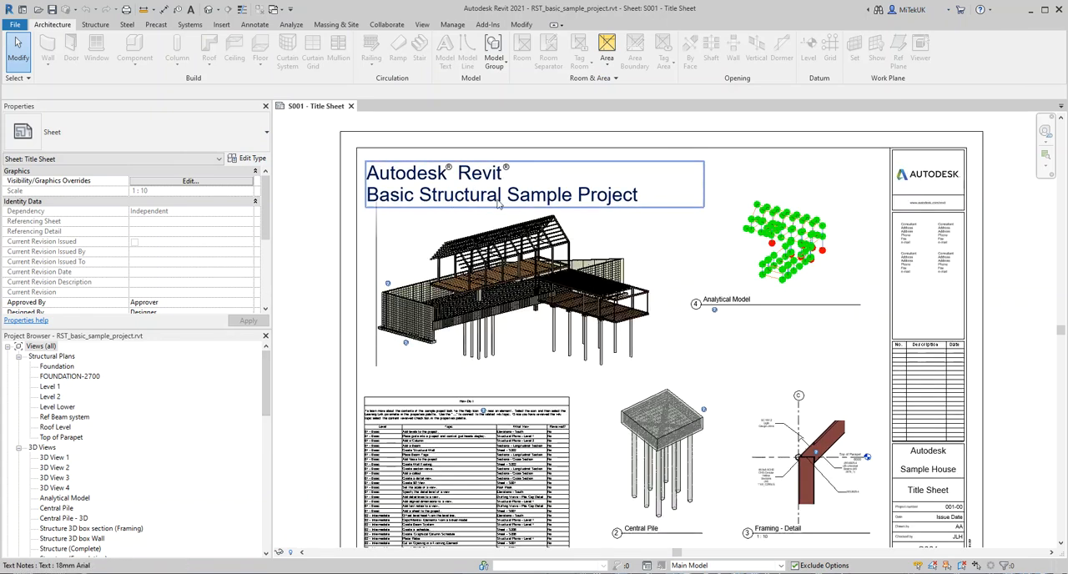
pyautogui.moveTo(269, 406); pyautogui.dragTo(261, 453)
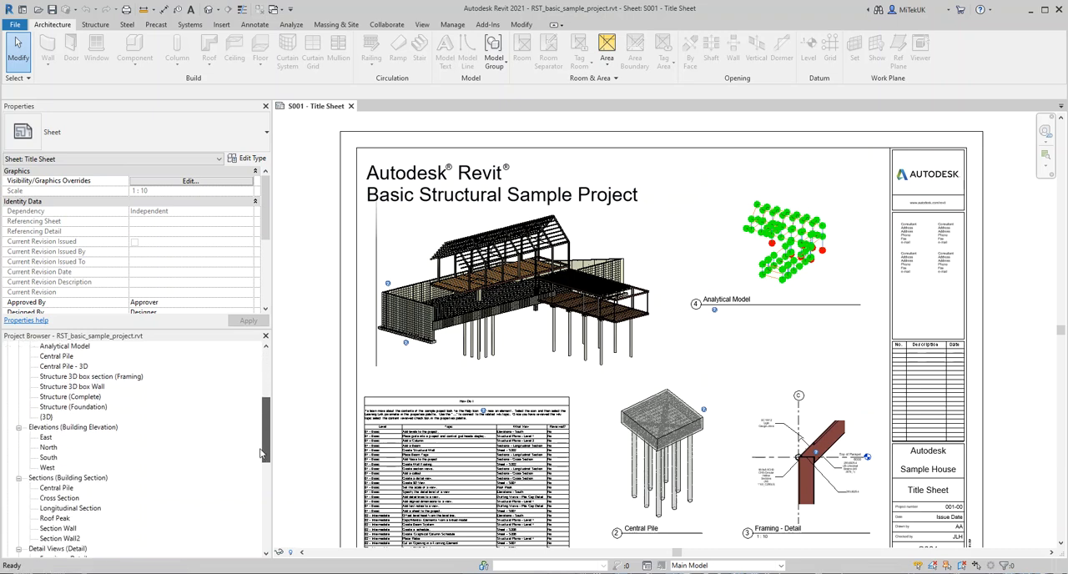
pyautogui.doubleClick(46, 416)
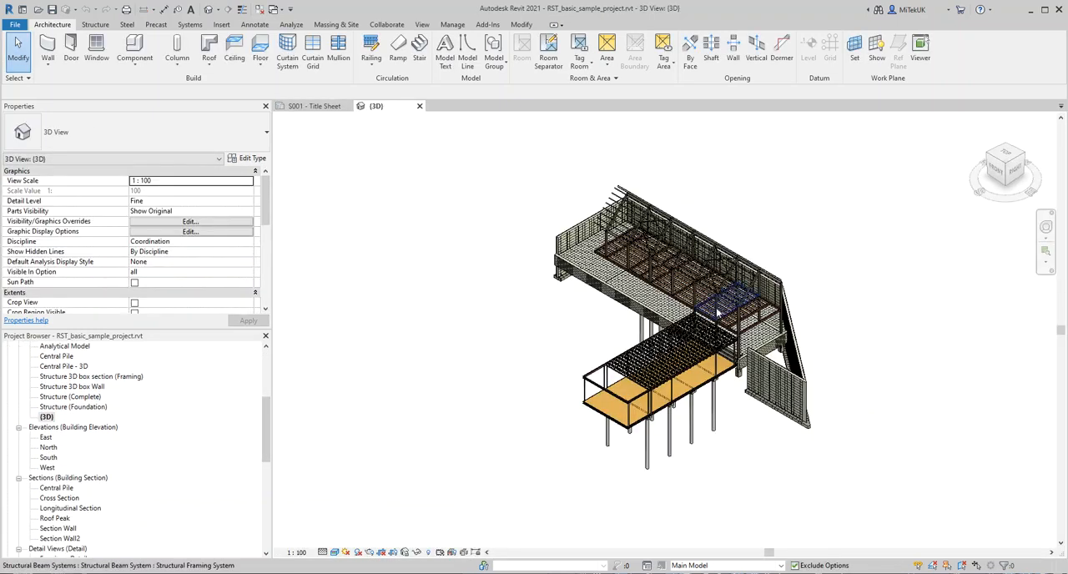
pyautogui.scroll(4, 793, 292)
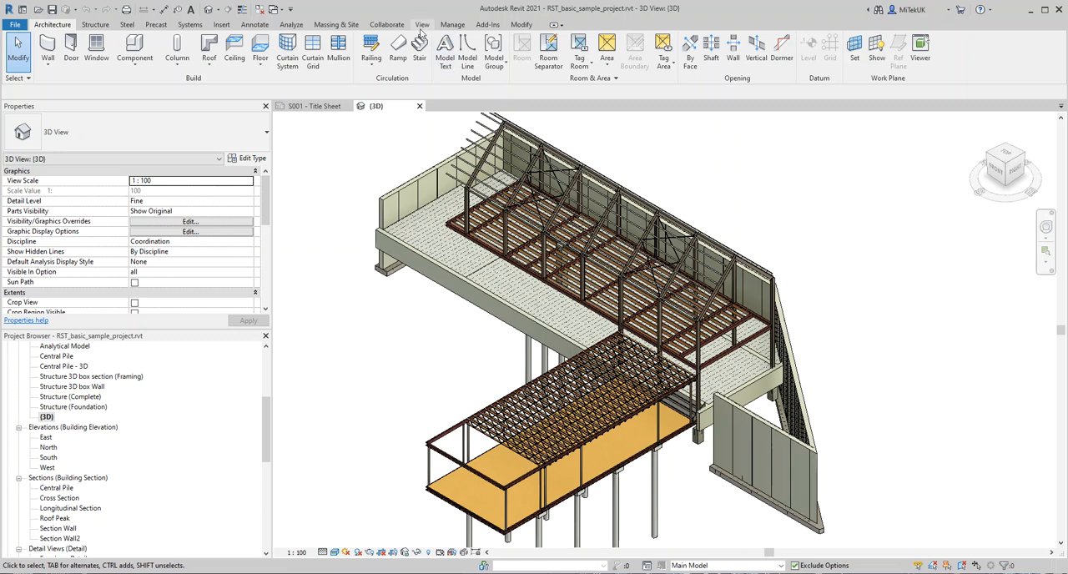
# Step: Start loading the MiTek Posi-Joist .rfa family from the RVT POSI folder into the project
pyautogui.click(221, 25)
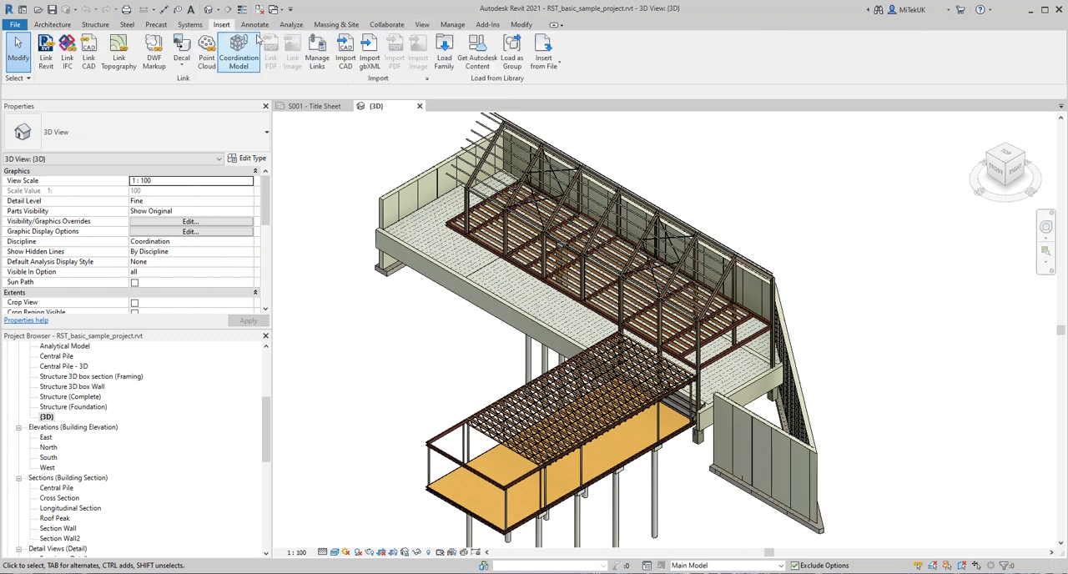
pyautogui.click(445, 54)
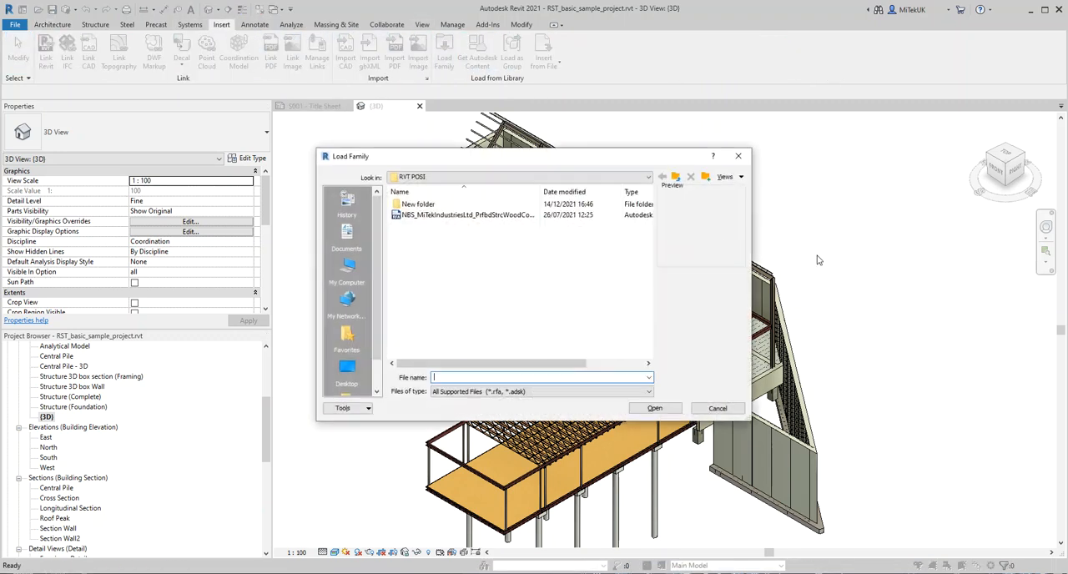
pyautogui.click(452, 215)
pyautogui.click(650, 410)
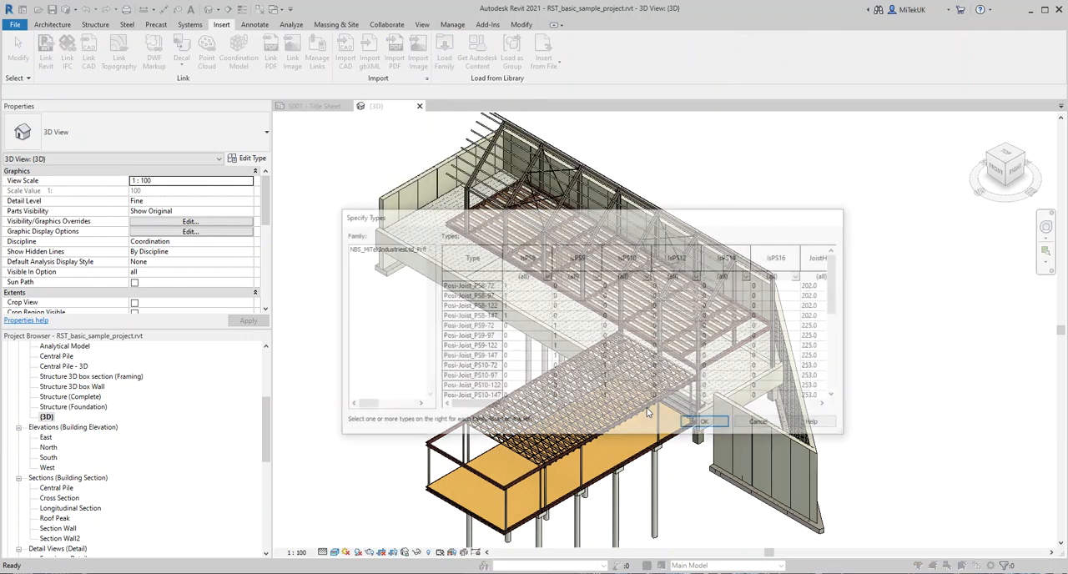
# Step: Choose only the types Posi-Joist_PS10-72 and Posi-Joist_PS12-72 and load them into the project
pyautogui.click(492, 365)
pyautogui.scroll(-2, 492, 365)
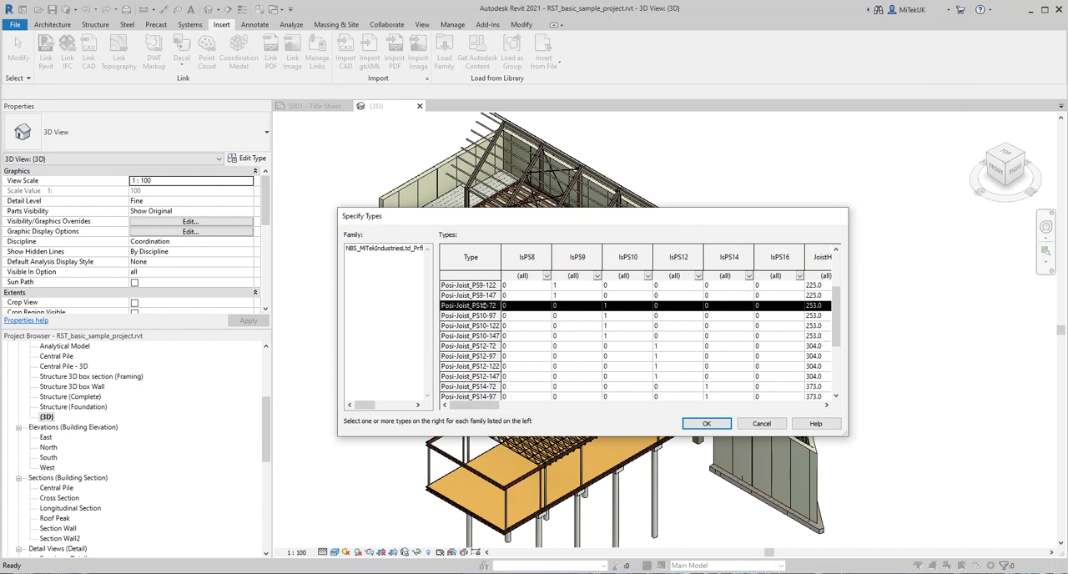
pyautogui.keyDown('shift'); pyautogui.click(490, 345); pyautogui.keyUp('shift')
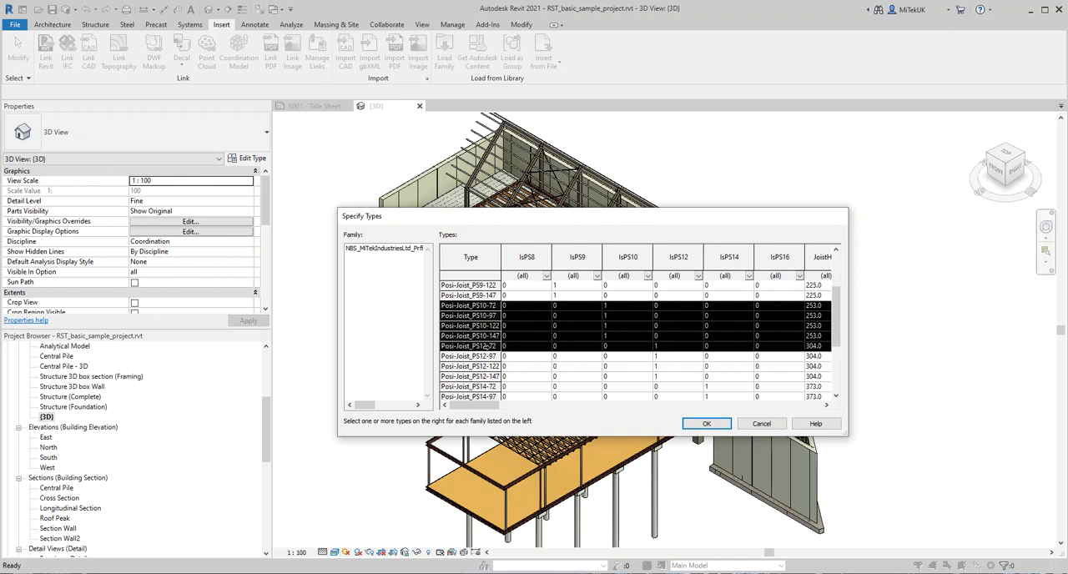
pyautogui.click(486, 347)
pyautogui.keyDown('ctrl'); pyautogui.click(486, 305); pyautogui.keyUp('ctrl')
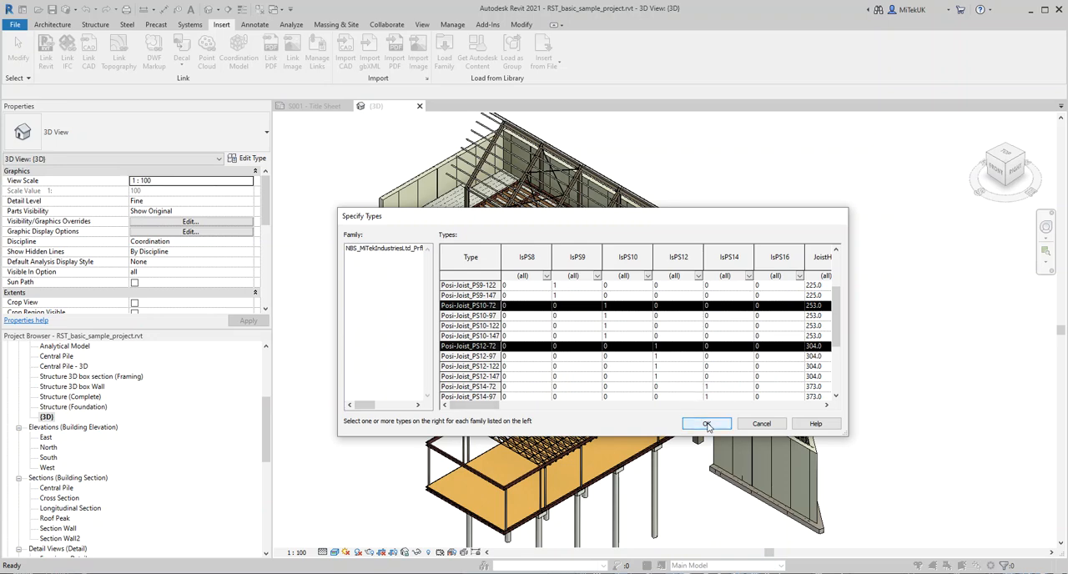
pyautogui.click(707, 425)
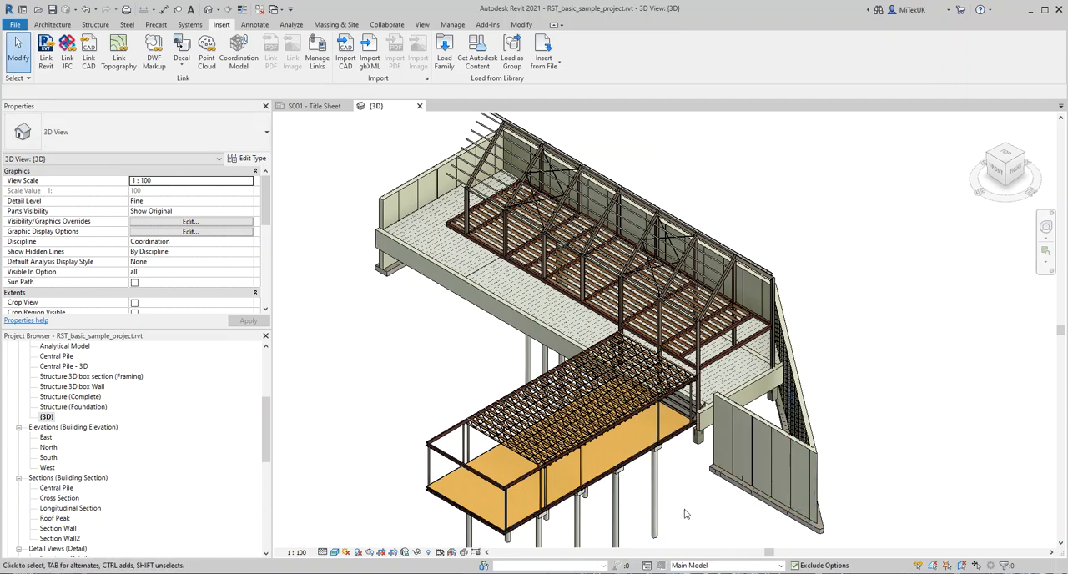
# Step: Examine the open-web joists of the lower structure and the solid timber joists of the main floor in 3D
pyautogui.scroll(1, 685, 513)
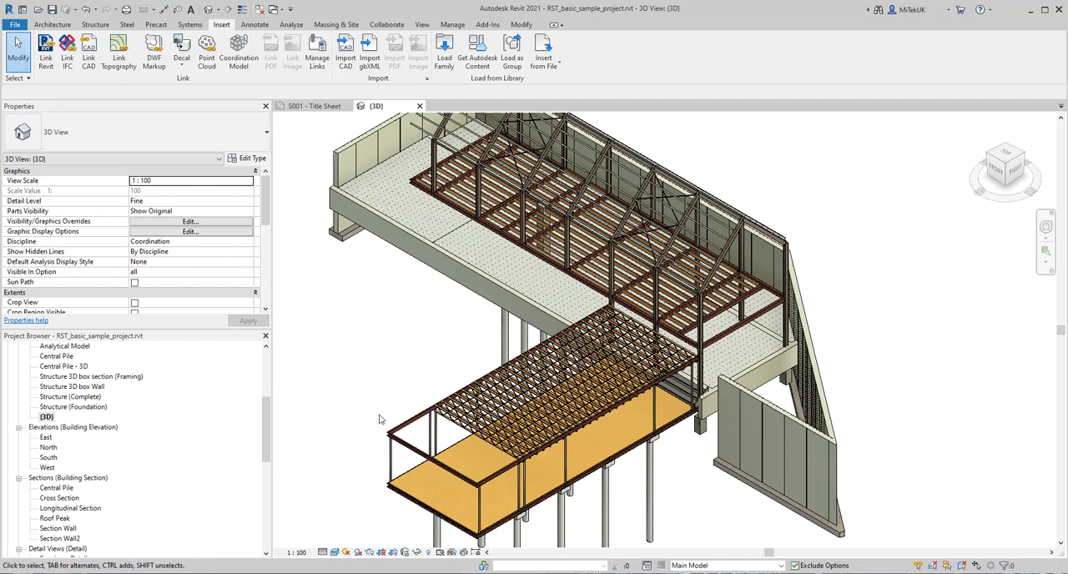
pyautogui.scroll(2, 358, 425)
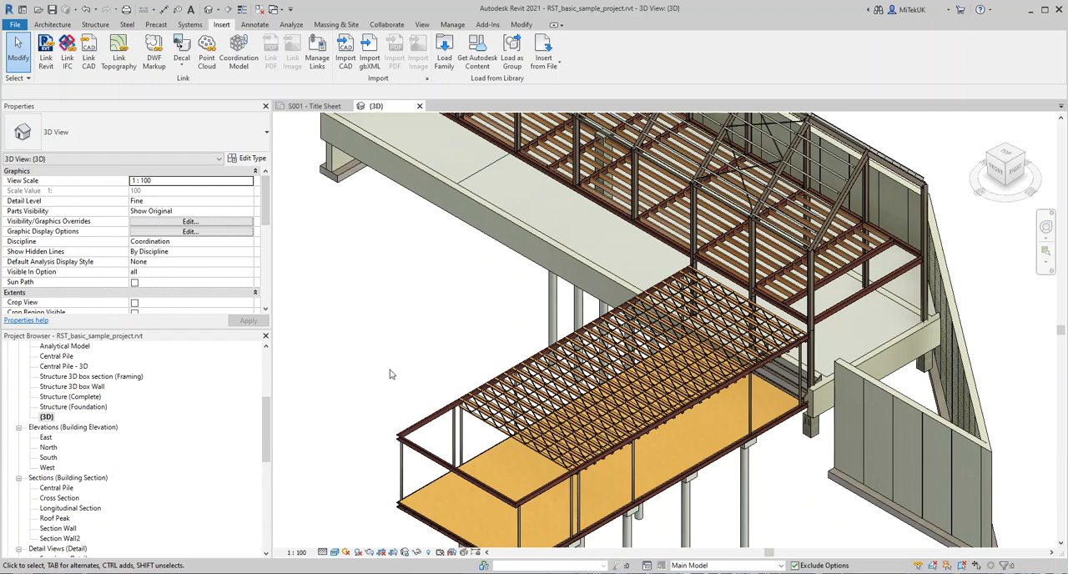
pyautogui.moveTo(472, 278); pyautogui.dragTo(421, 345, button='middle')
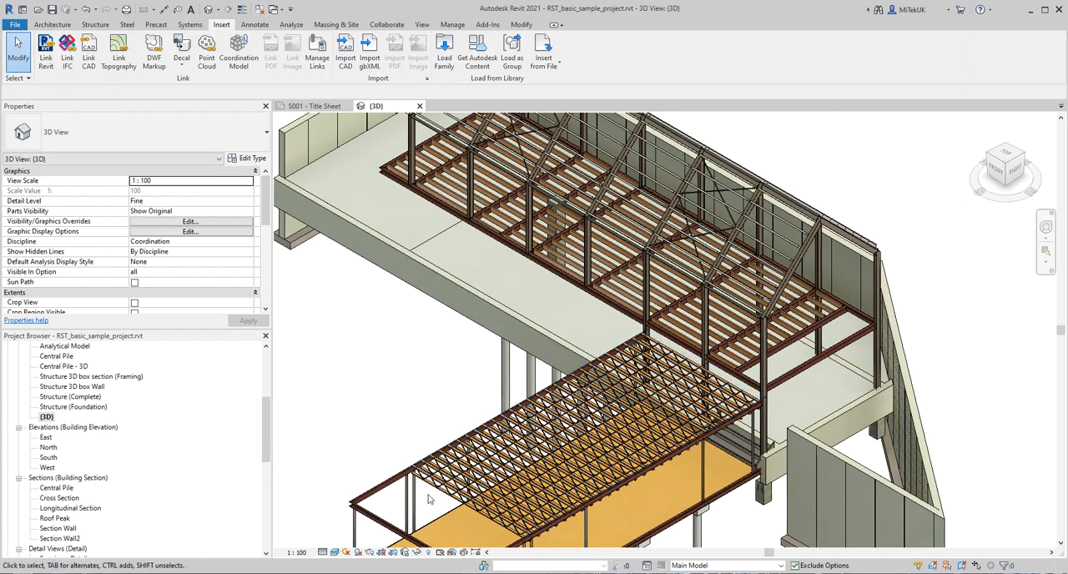
pyautogui.scroll(2, 429, 498)
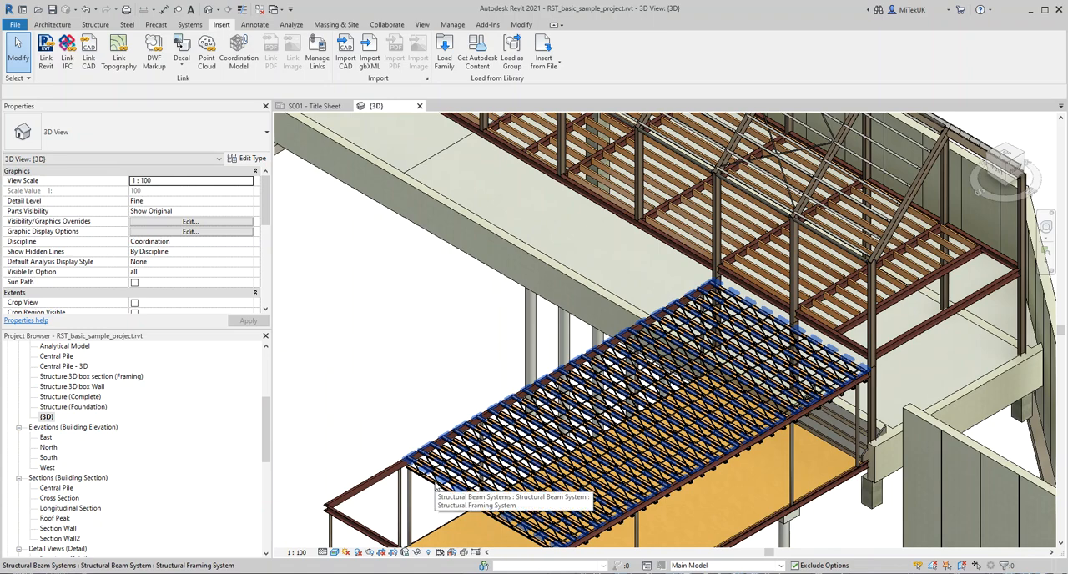
pyautogui.scroll(4, 431, 485)
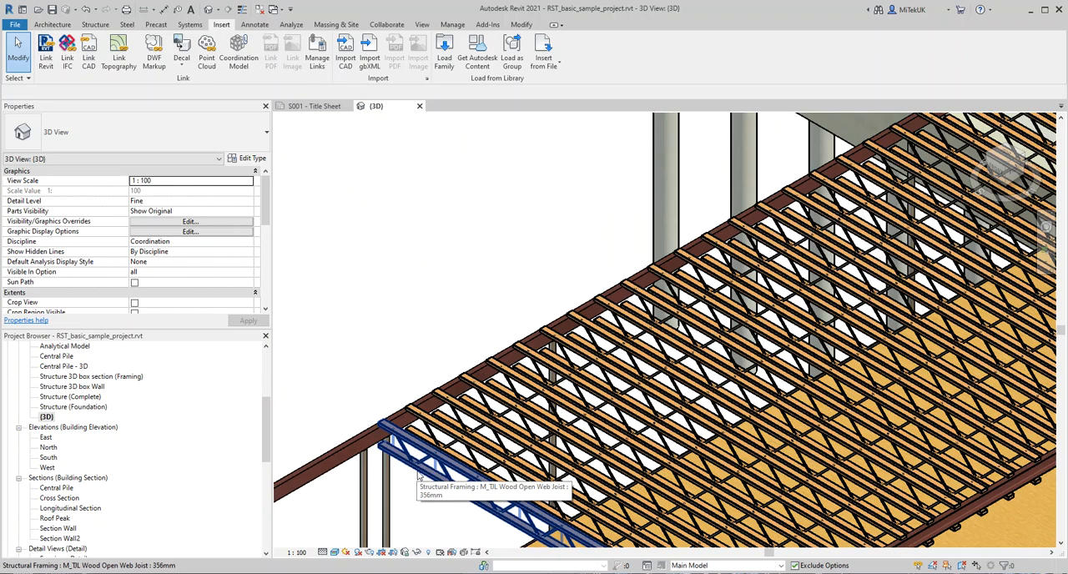
pyautogui.scroll(-6, 420, 477)
pyautogui.scroll(3, 558, 373)
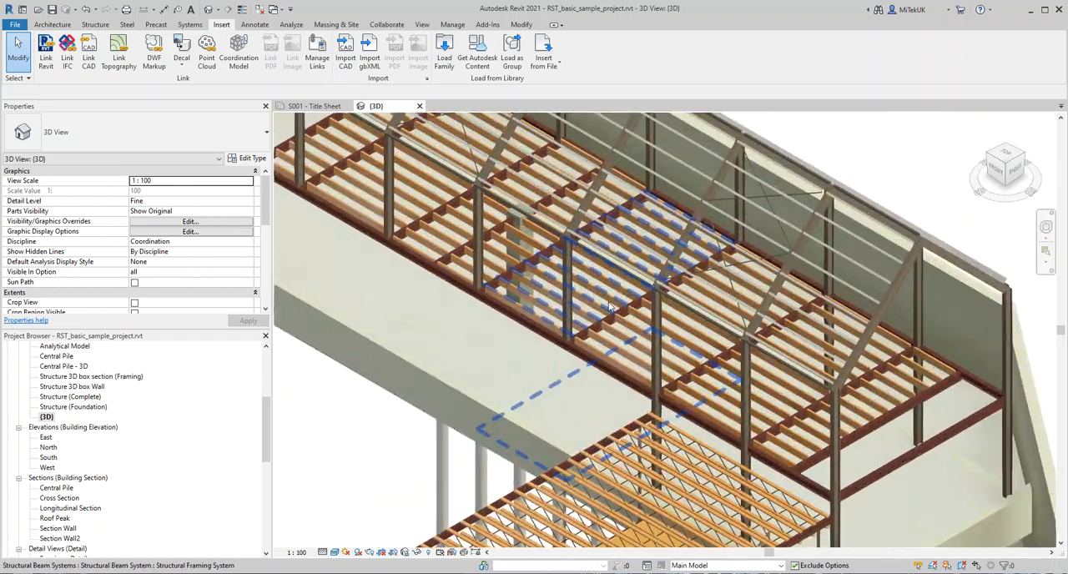
pyautogui.scroll(5, 609, 307)
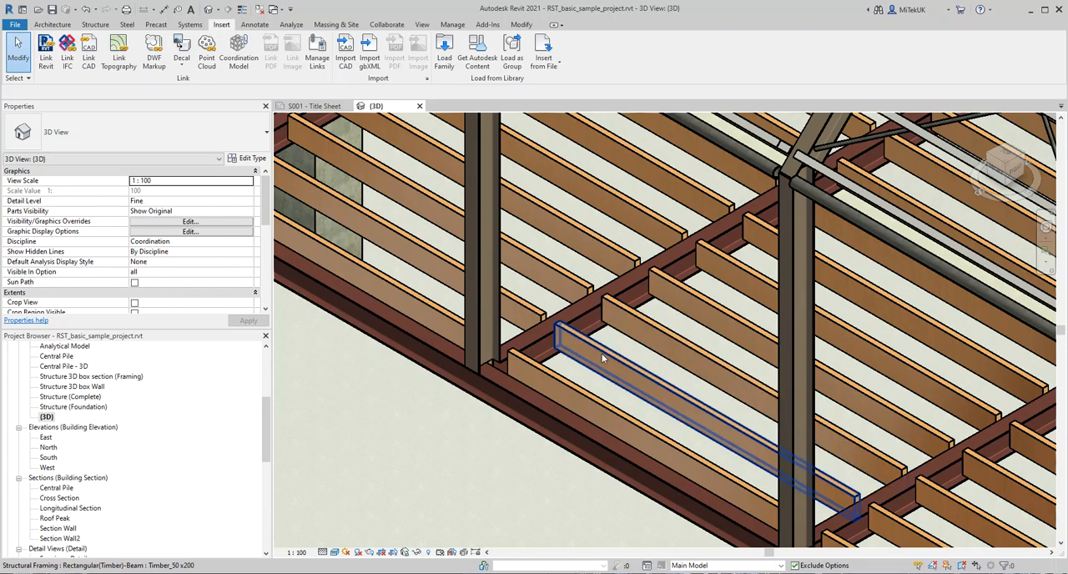
pyautogui.scroll(-4, 553, 326)
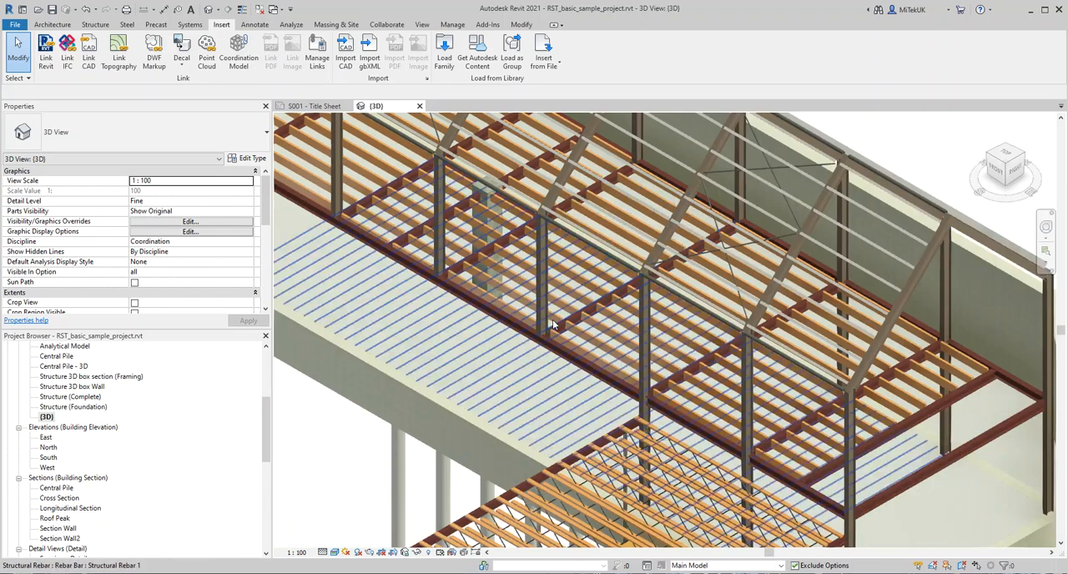
pyautogui.scroll(-6, 553, 325)
pyautogui.scroll(7, 522, 335)
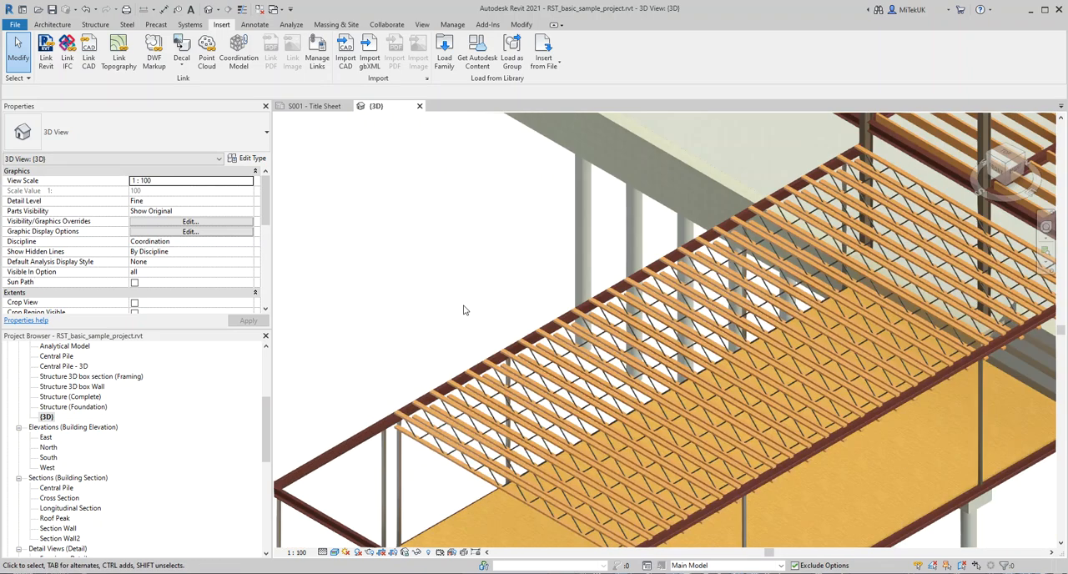
# Step: Collapse the view groups in the project tree and expand the Structural Framing families
pyautogui.moveTo(264, 421); pyautogui.dragTo(258, 364)
pyautogui.click(18, 356)
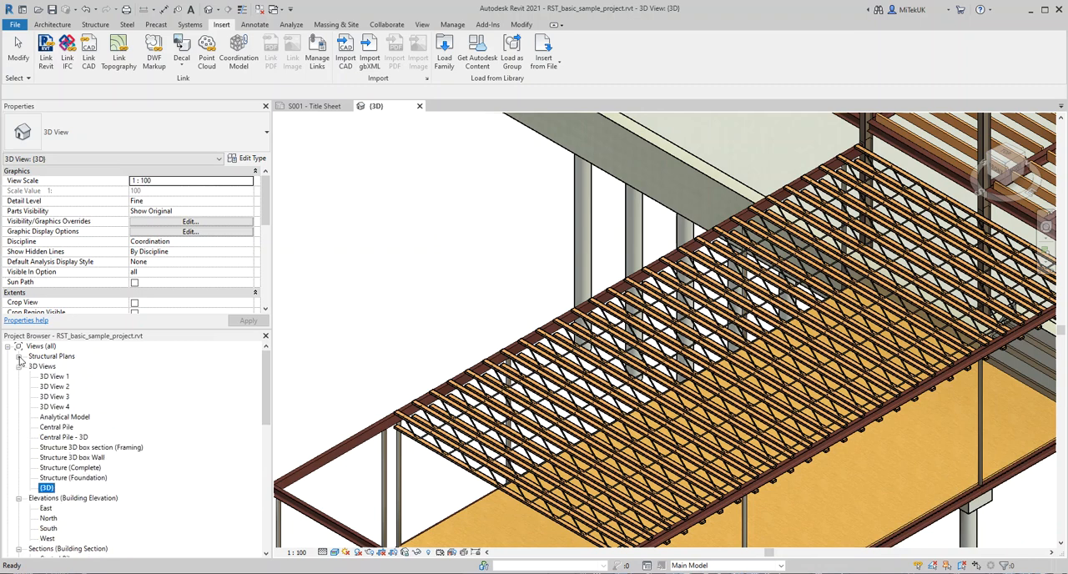
pyautogui.click(19, 367)
pyautogui.click(18, 377)
pyautogui.click(18, 387)
pyautogui.scroll(-2, 33, 450)
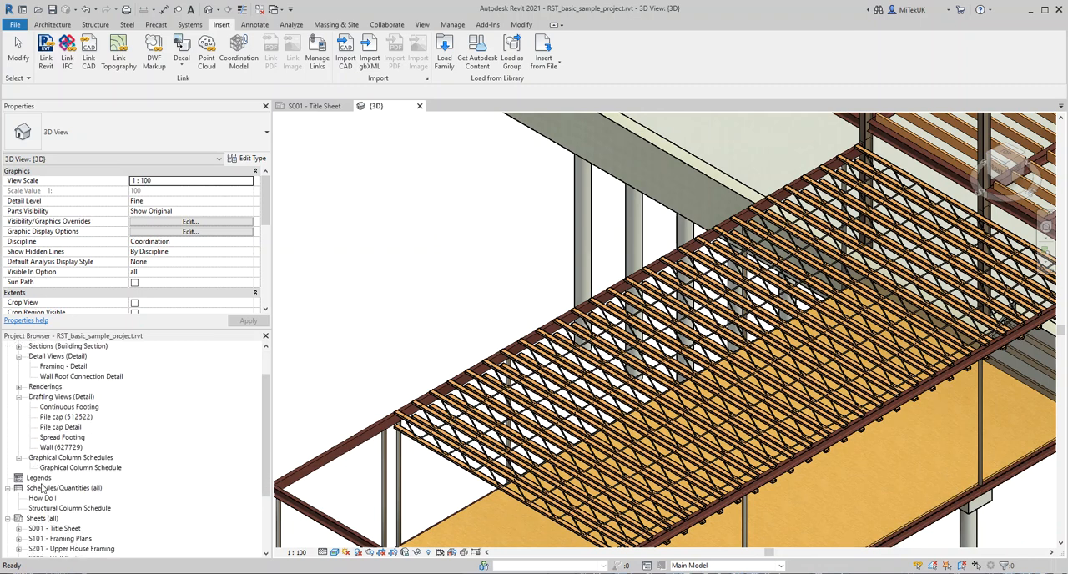
pyautogui.scroll(-3, 42, 488)
pyautogui.click(8, 524)
pyautogui.scroll(-5, 29, 509)
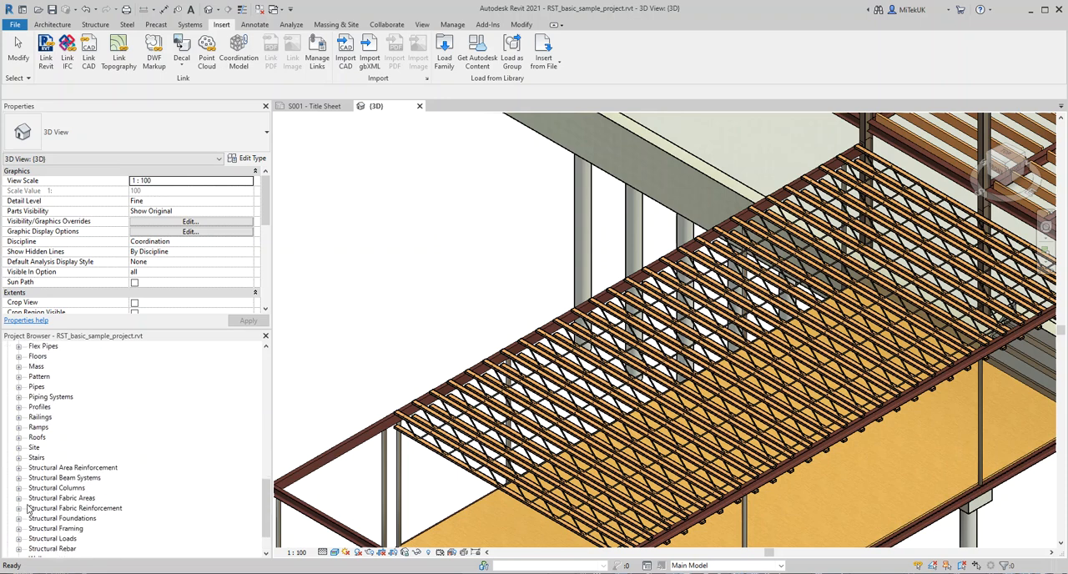
pyautogui.scroll(-2, 27, 509)
pyautogui.click(19, 488)
pyautogui.scroll(-3, 25, 493)
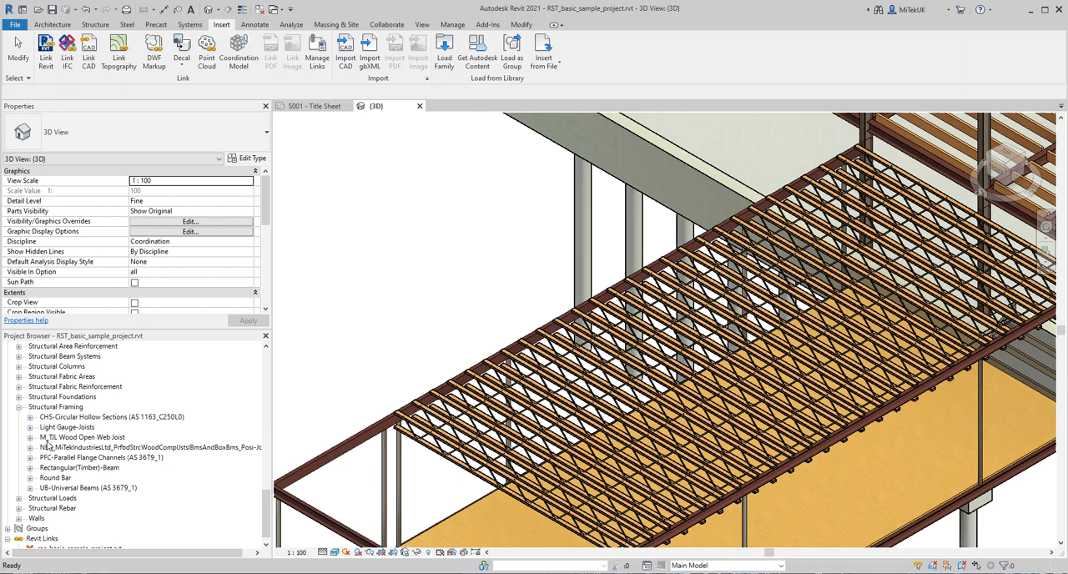
# Step: Select all 356mm M_TJL Wood Open Web Joist instances in the entire project and change their type to Posi-Joist_PS12-72
pyautogui.click(107, 438)
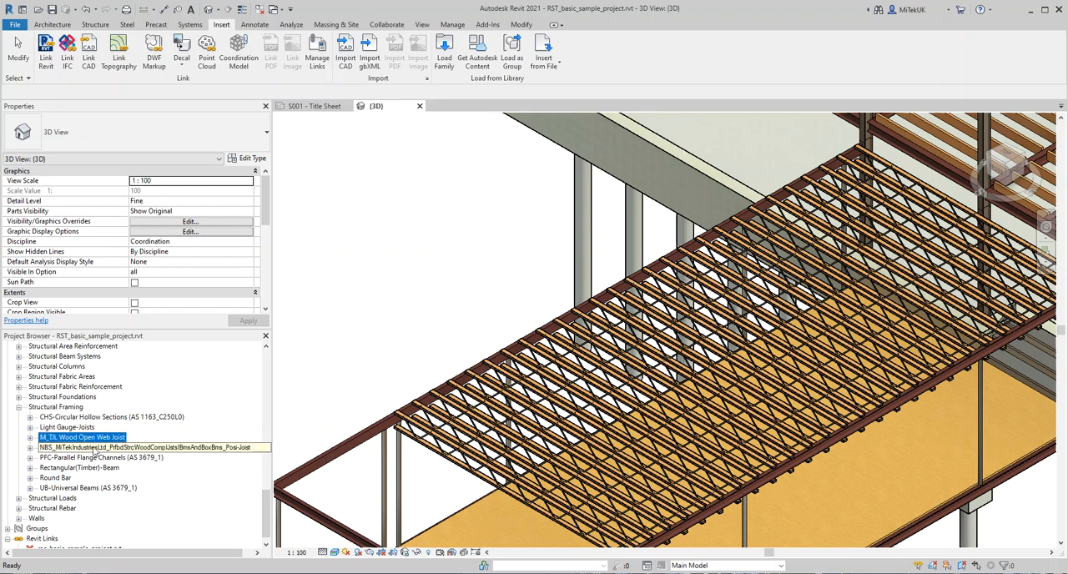
pyautogui.click(30, 438)
pyautogui.click(60, 449)
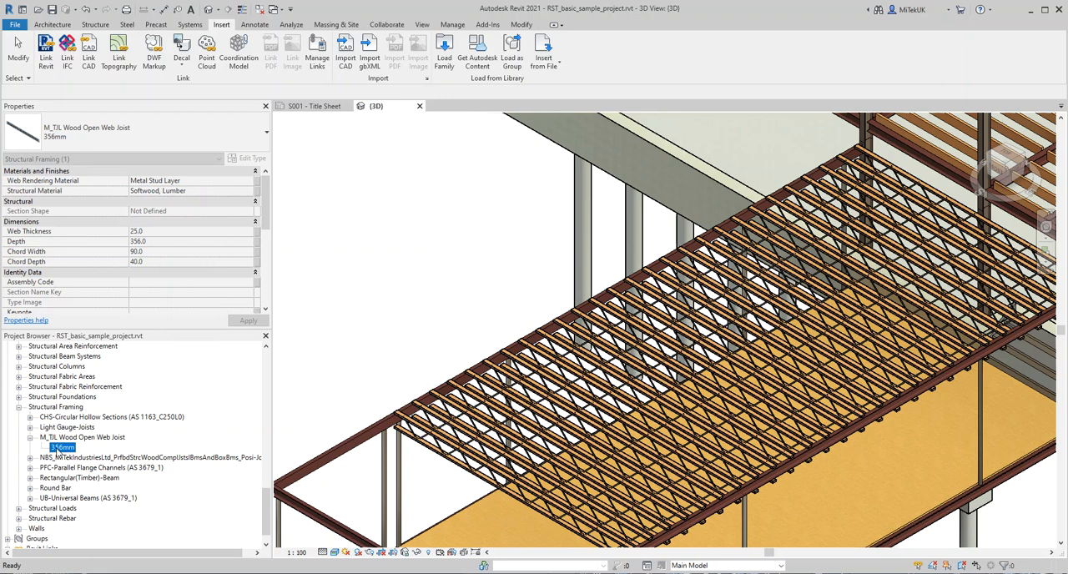
pyautogui.rightClick(60, 448)
pyautogui.moveTo(125, 358)
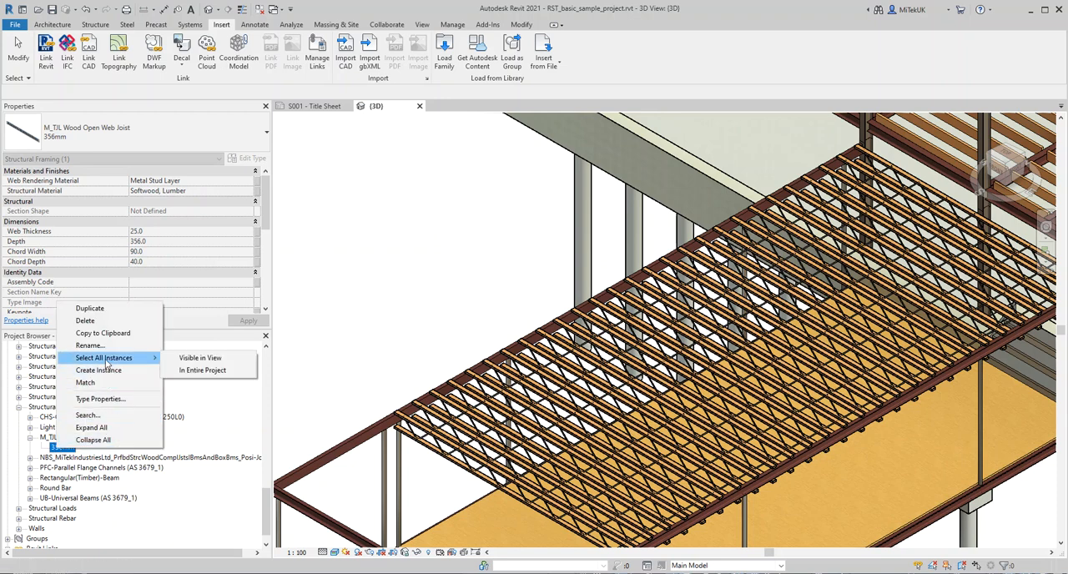
pyautogui.click(209, 371)
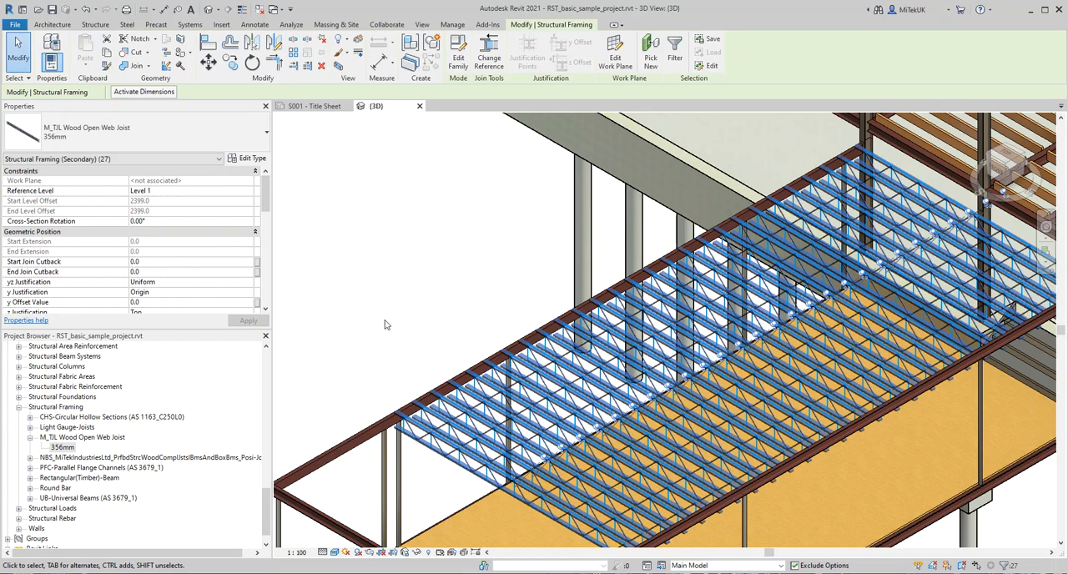
pyautogui.click(265, 135)
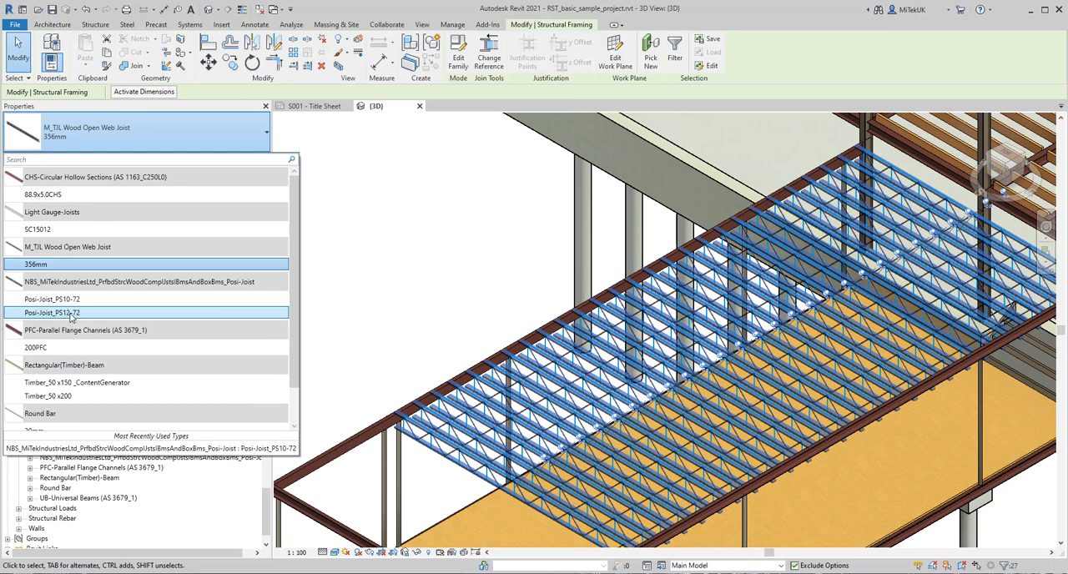
pyautogui.click(71, 316)
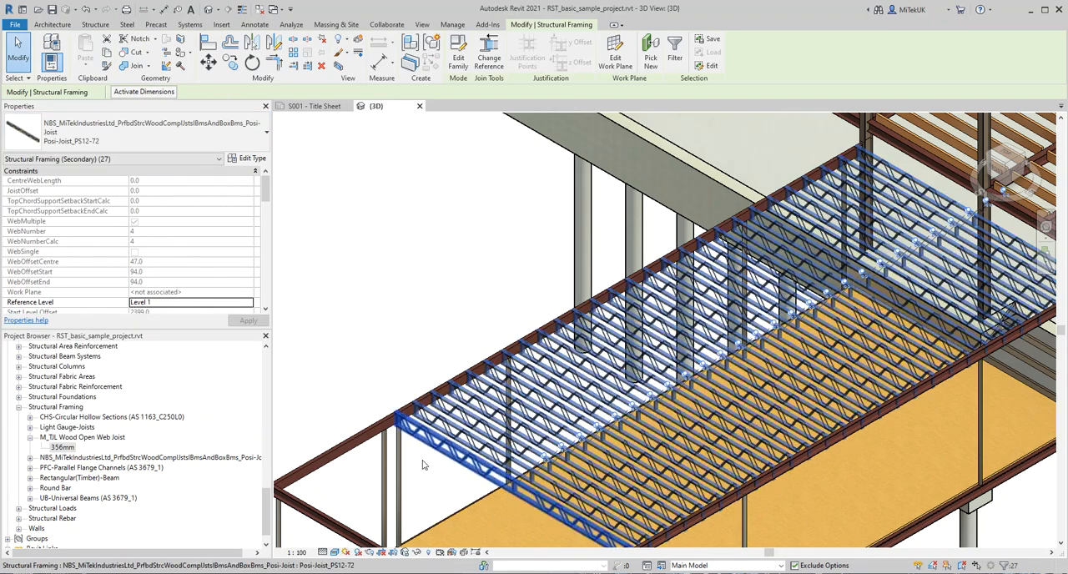
# Step: Clear the selection and examine the replaced Posi-Joists and how their ends bear on the steel beam
pyautogui.scroll(3, 423, 465)
pyautogui.scroll(2, 406, 432)
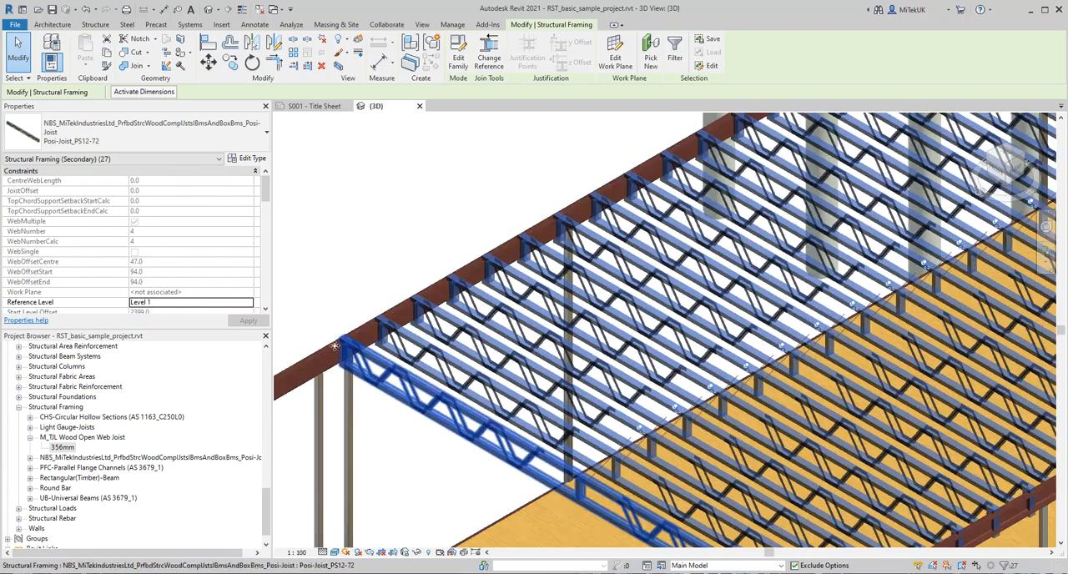
pyautogui.scroll(2, 334, 344)
pyautogui.scroll(2, 334, 345)
pyautogui.scroll(-2, 414, 342)
pyautogui.scroll(-2, 420, 349)
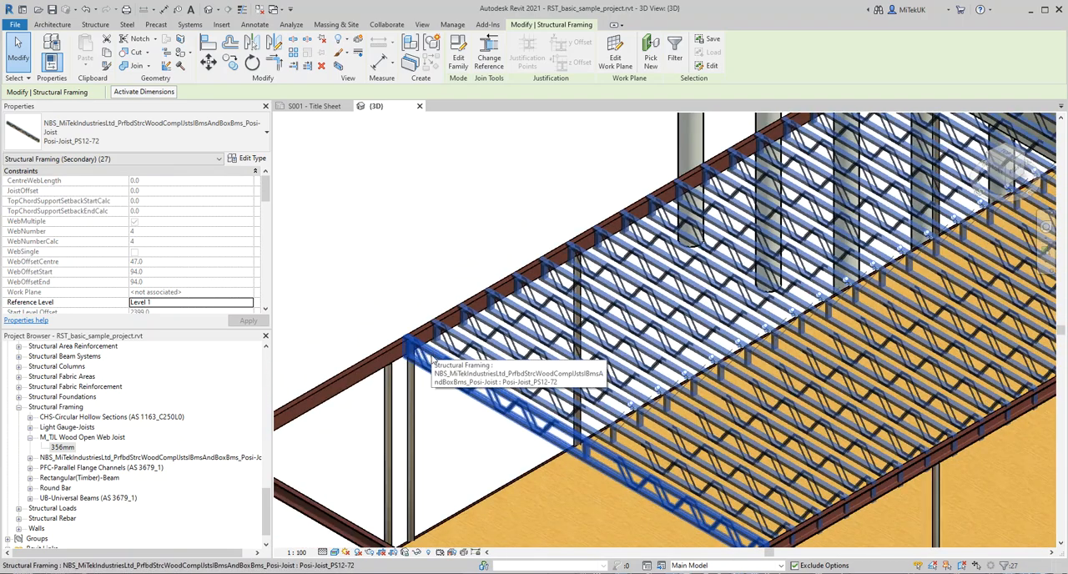
pyautogui.press('Escape')
pyautogui.moveTo(595, 497); pyautogui.dragTo(578, 394, button='middle')
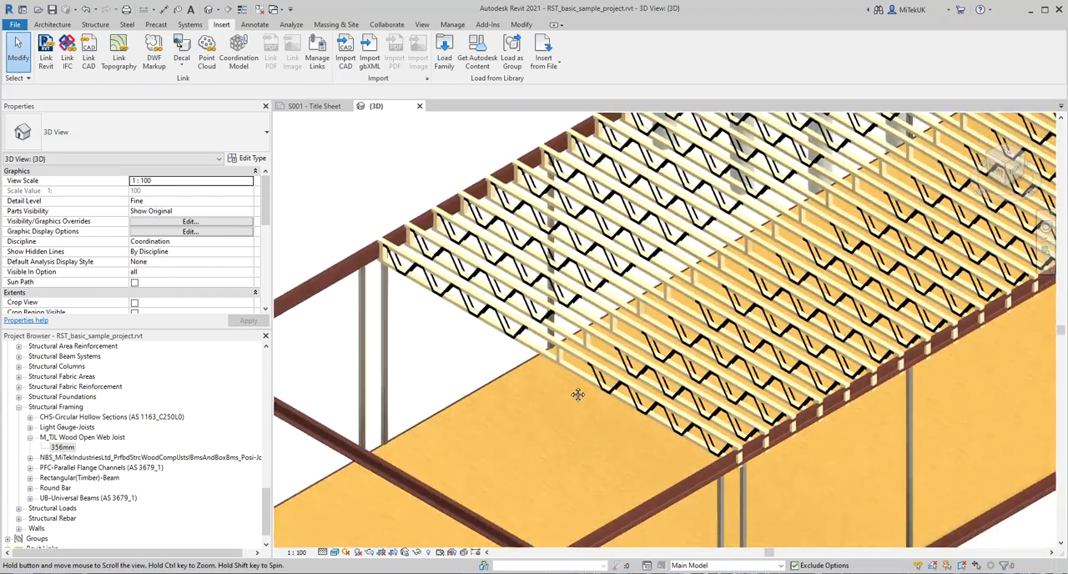
pyautogui.scroll(-2, 639, 412)
pyautogui.scroll(2, 642, 414)
pyautogui.scroll(2, 729, 455)
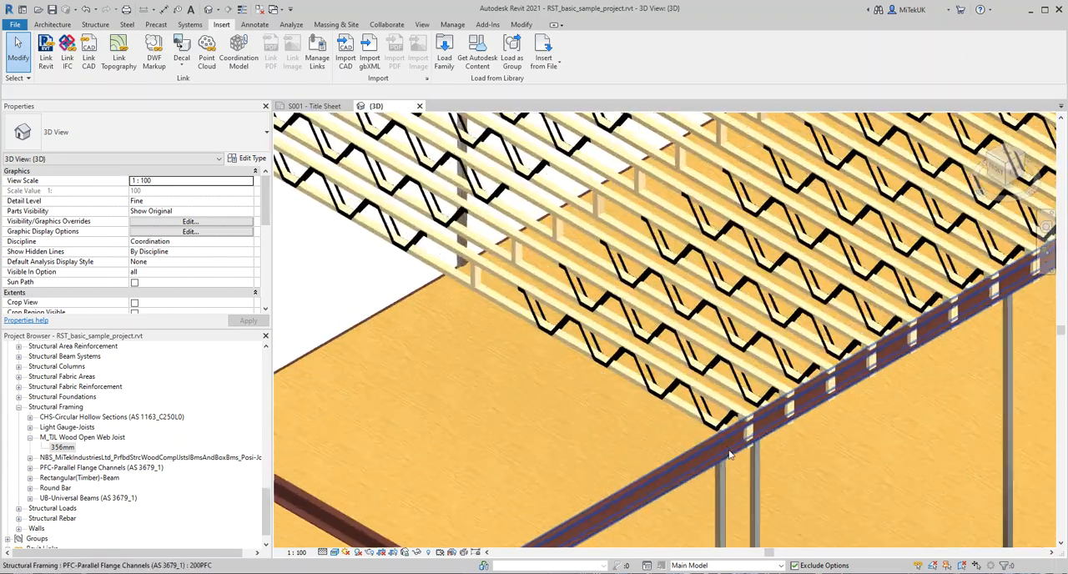
pyautogui.scroll(-1, 728, 455)
pyautogui.scroll(3, 732, 436)
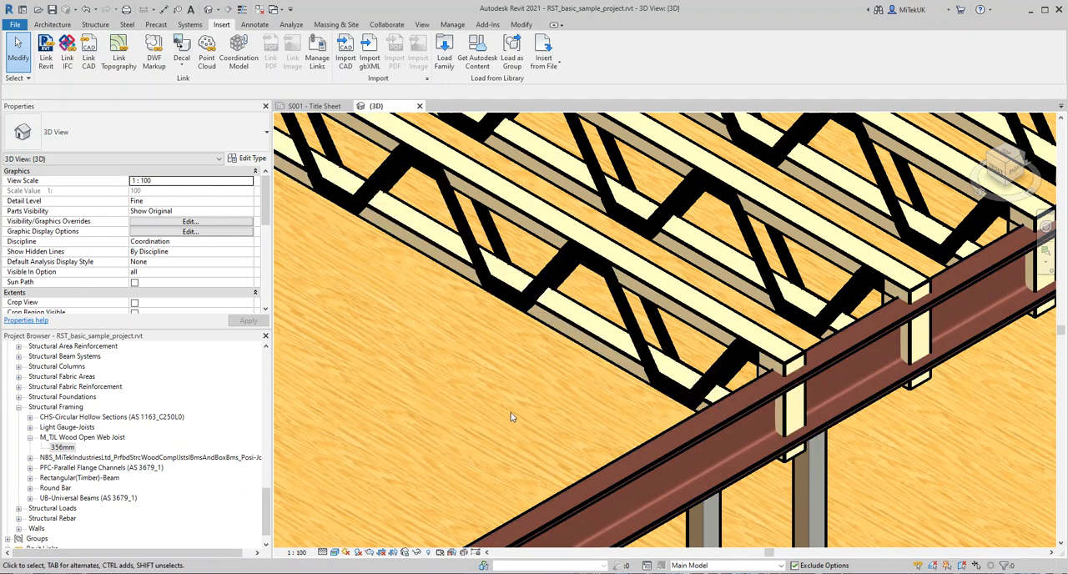
# Step: Select the outermost Posi-Joist and enable IsTopChordSupportEnd so its top chord carries the end support
pyautogui.click(605, 351)
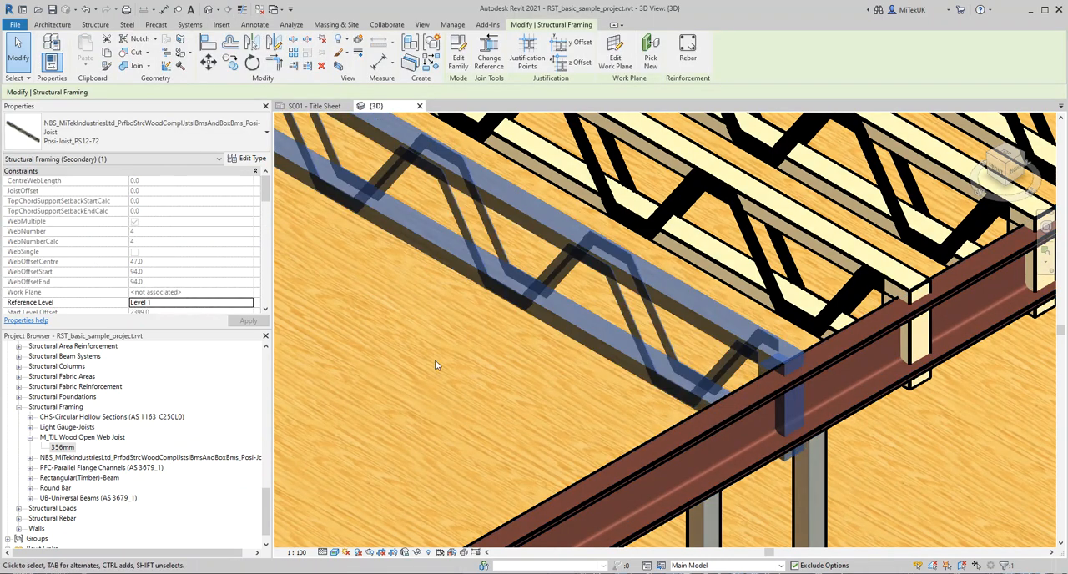
pyautogui.moveTo(266, 182); pyautogui.dragTo(264, 221)
pyautogui.scroll(-1, 265, 231)
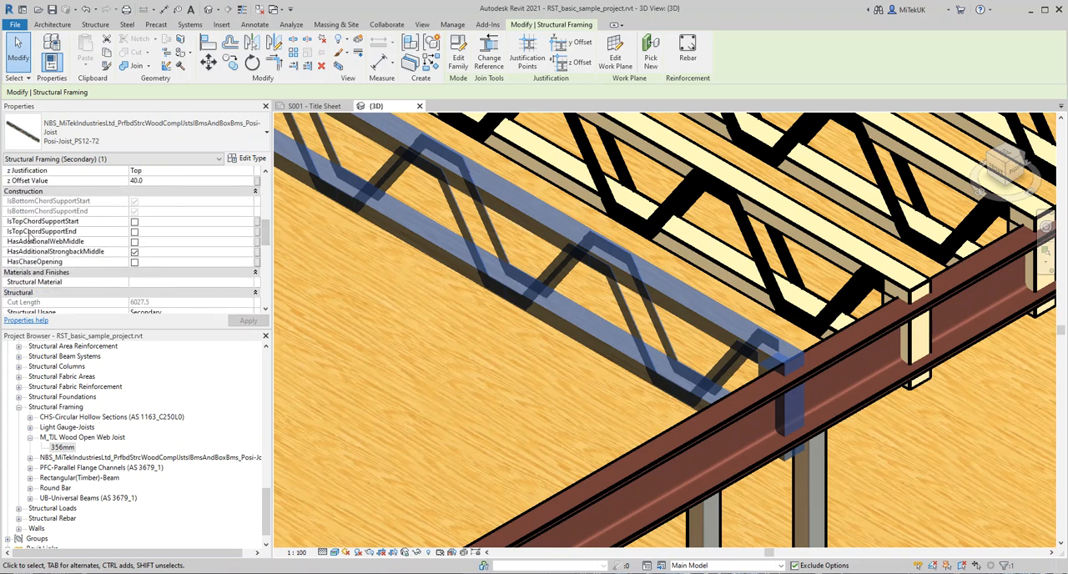
pyautogui.click(134, 232)
pyautogui.click(135, 232)
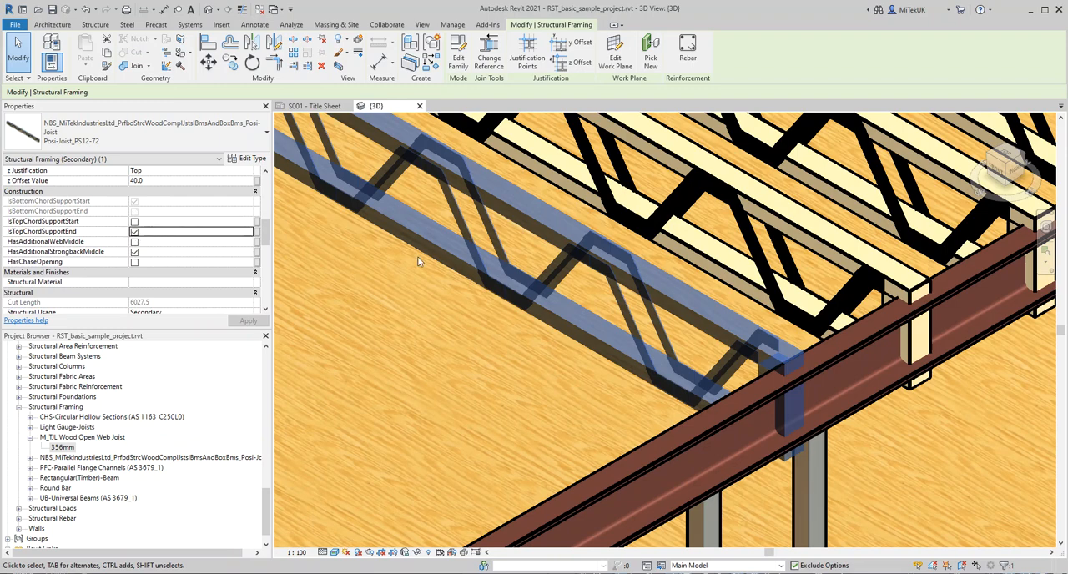
pyautogui.scroll(2, 566, 356)
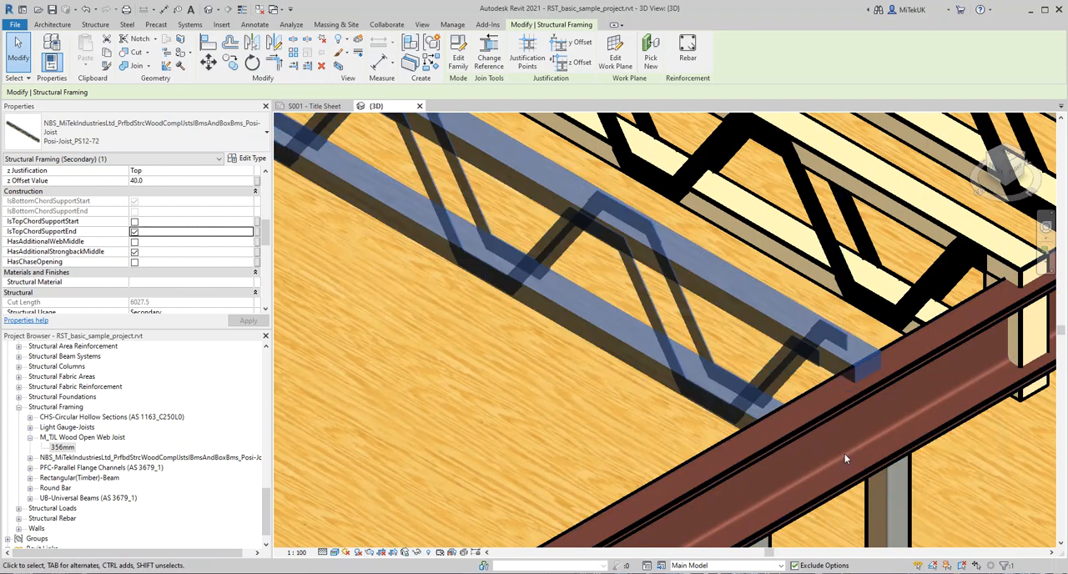
pyautogui.scroll(-1, 580, 405)
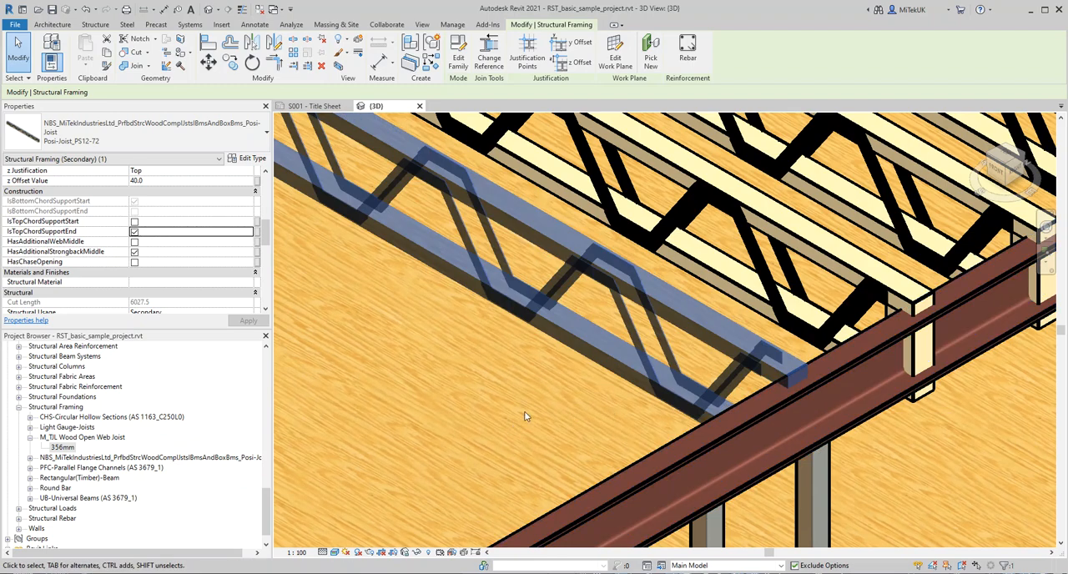
pyautogui.scroll(2, 654, 406)
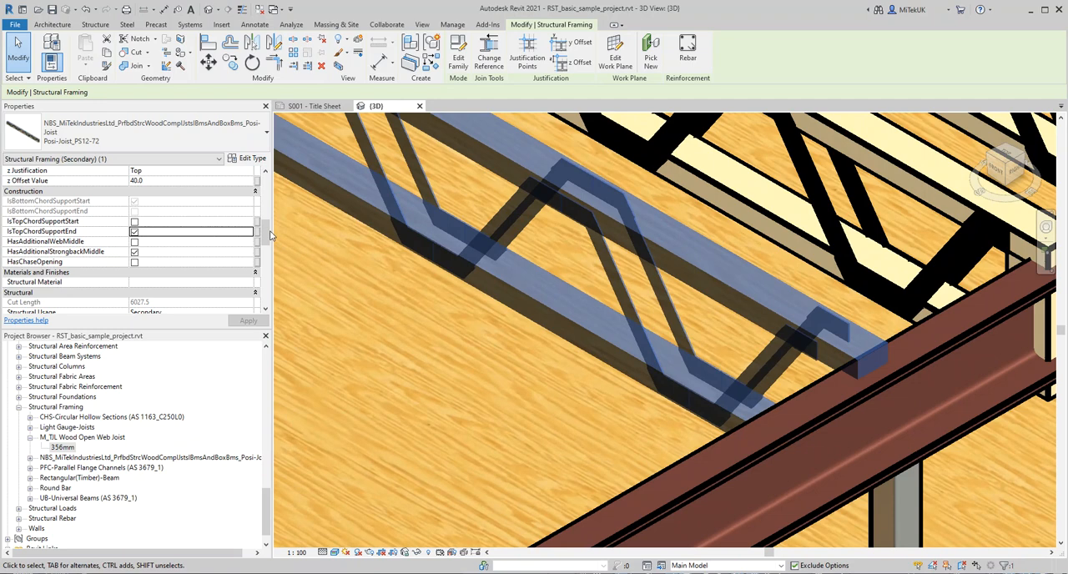
# Step: Set the outermost joist's TopChordSupportSetbackEnd to 300 and inspect the bottom chord end at the beam
pyautogui.scroll(-5, 270, 235)
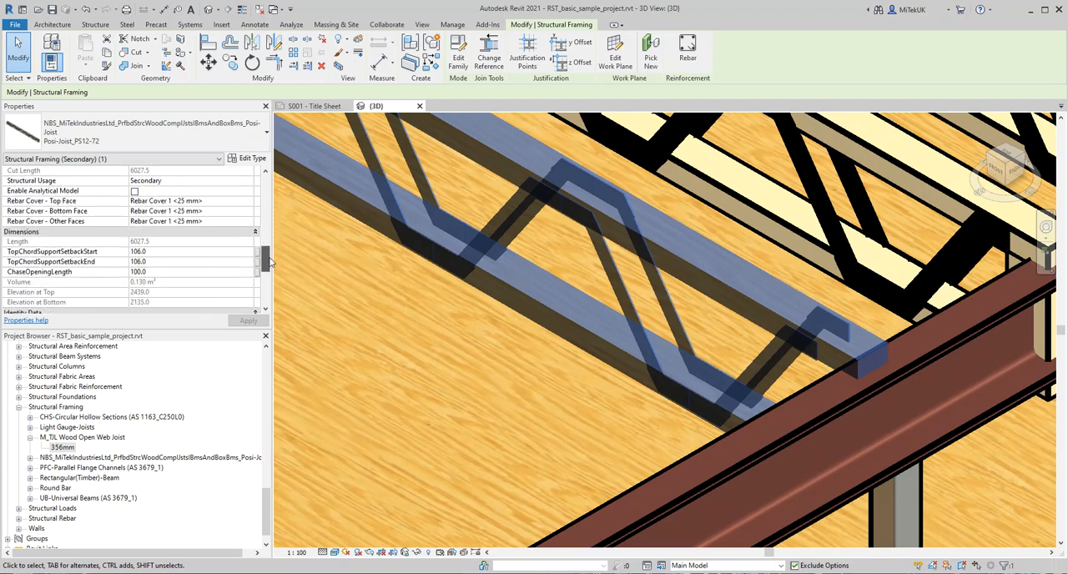
pyautogui.click(153, 262)
pyautogui.write('105')
pyautogui.press('Return')
pyautogui.write('300')
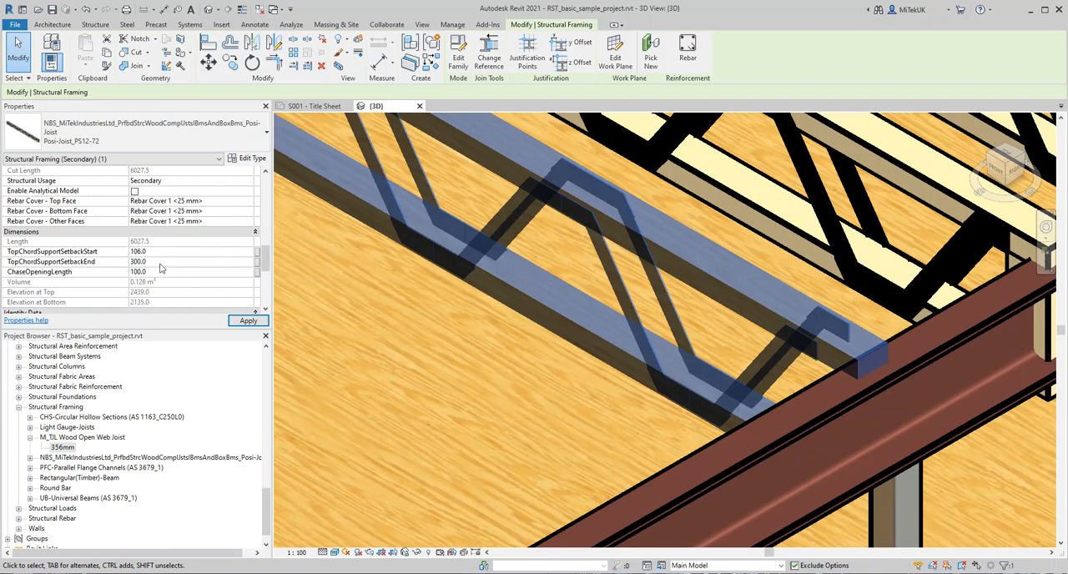
pyautogui.scroll(4, 752, 432)
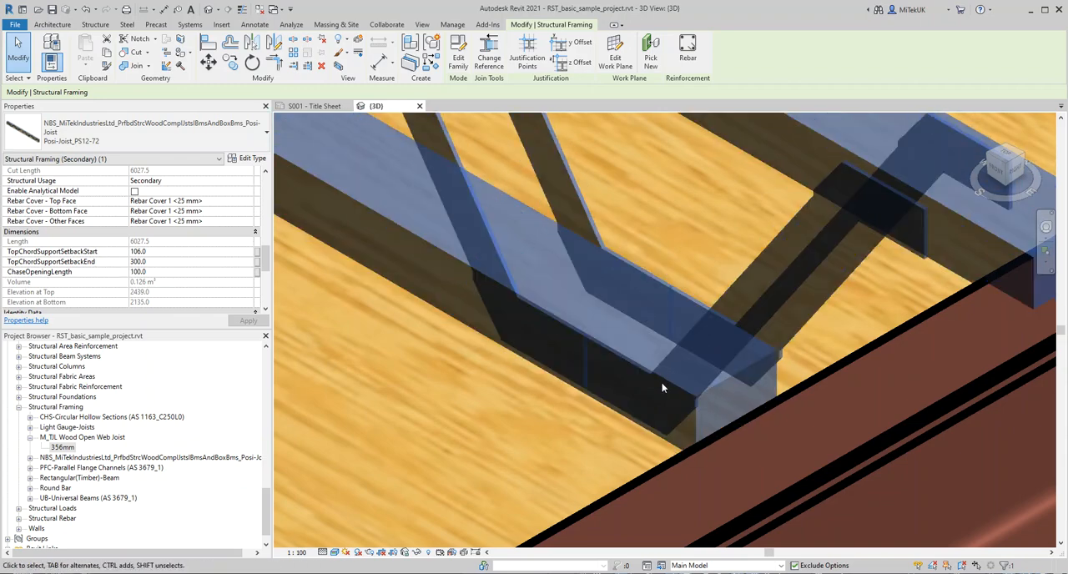
pyautogui.scroll(-1, 677, 406)
pyautogui.scroll(-3, 677, 404)
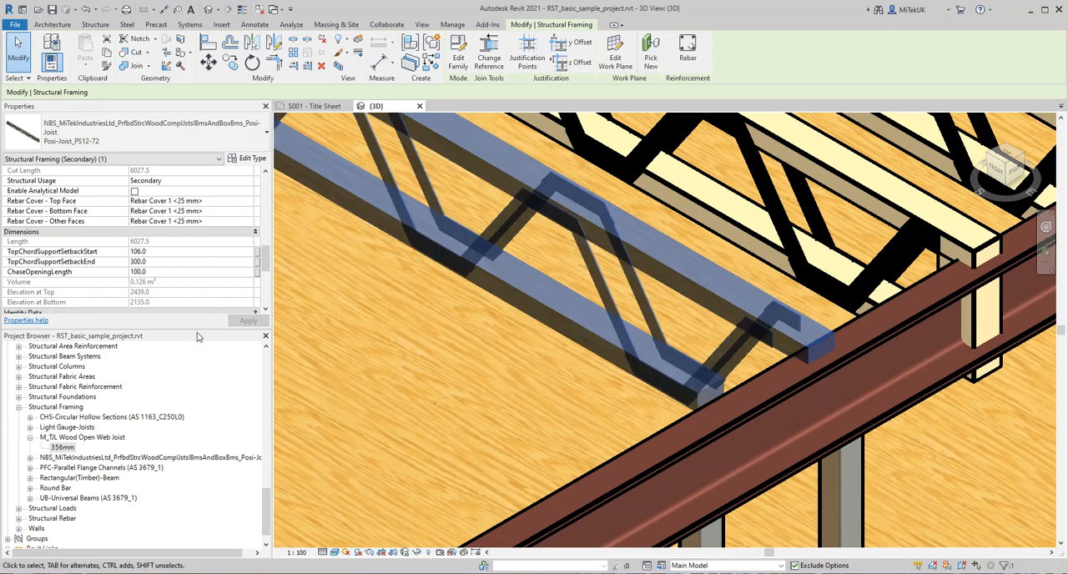
# Step: Set the outermost joist's TopChordSupportSetbackEnd to 106
pyautogui.click(154, 261)
pyautogui.moveTo(154, 261); pyautogui.dragTo(121, 263)
pyautogui.write('106')
pyautogui.scroll(5, 94, 258)
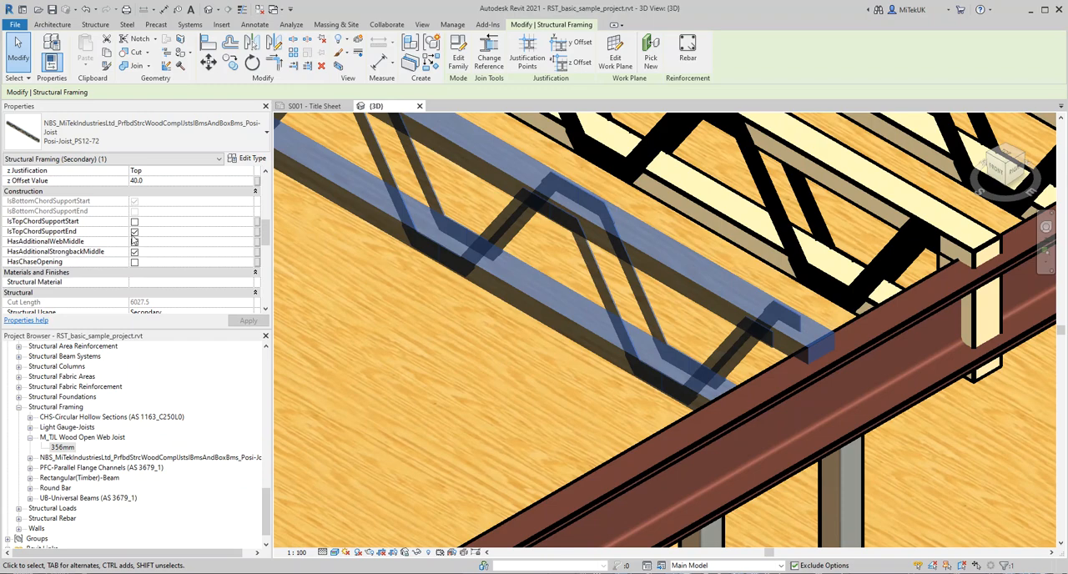
# Step: Turn off HasAdditionalStrongbackMiddle for the outermost joist to remove its mid-span strongback block
pyautogui.scroll(-5, 493, 220)
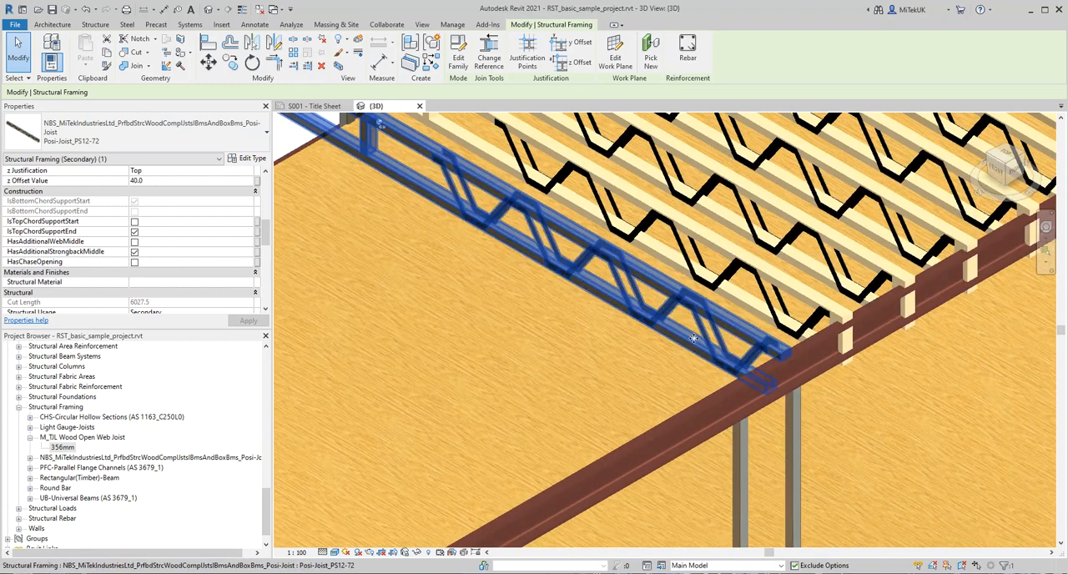
pyautogui.scroll(5, 493, 220)
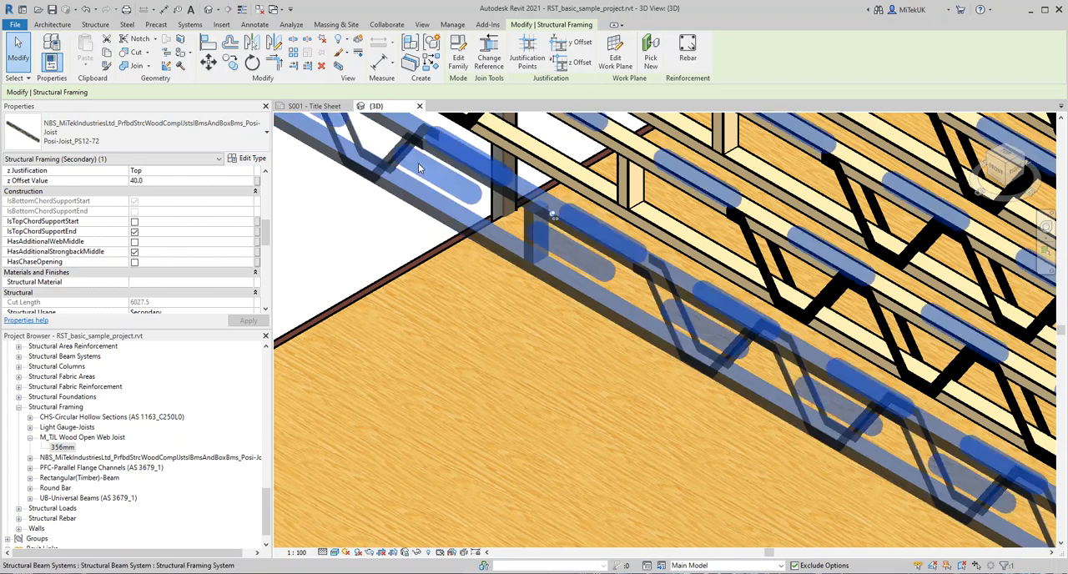
pyautogui.click(533, 307)
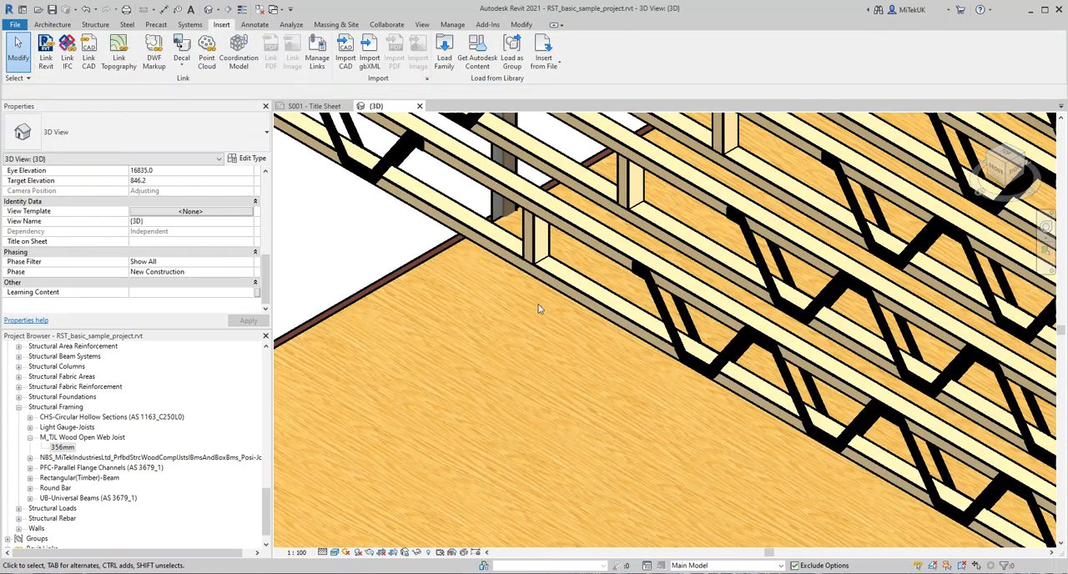
pyautogui.scroll(-3, 539, 302)
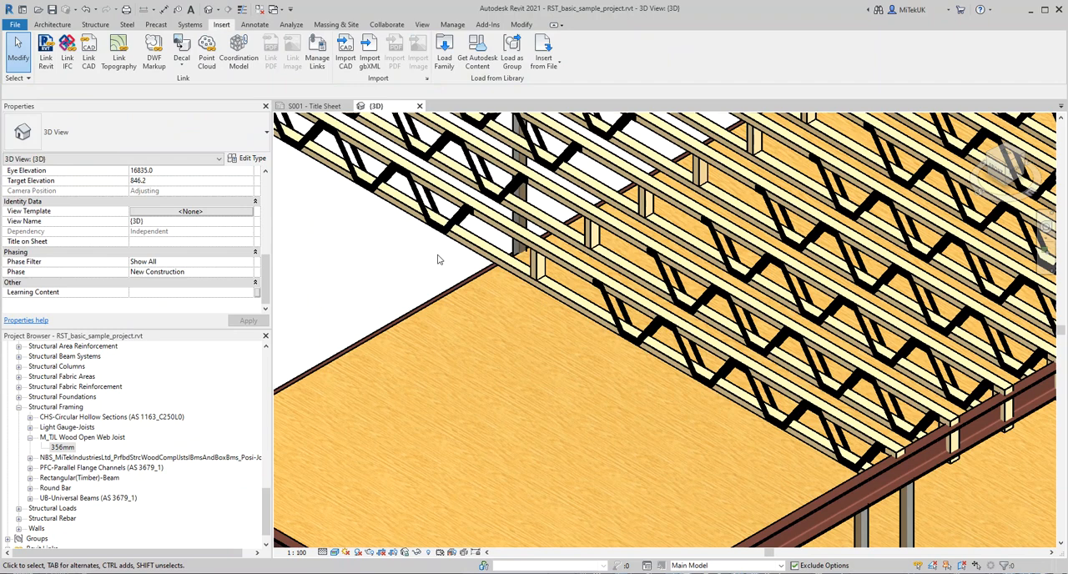
pyautogui.scroll(3, 418, 286)
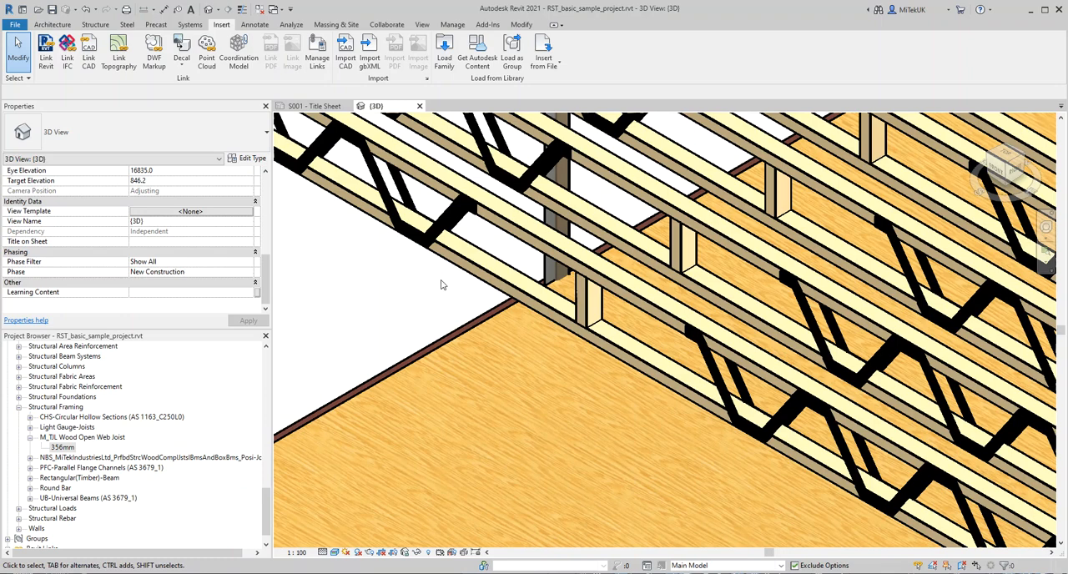
pyautogui.scroll(-3, 443, 286)
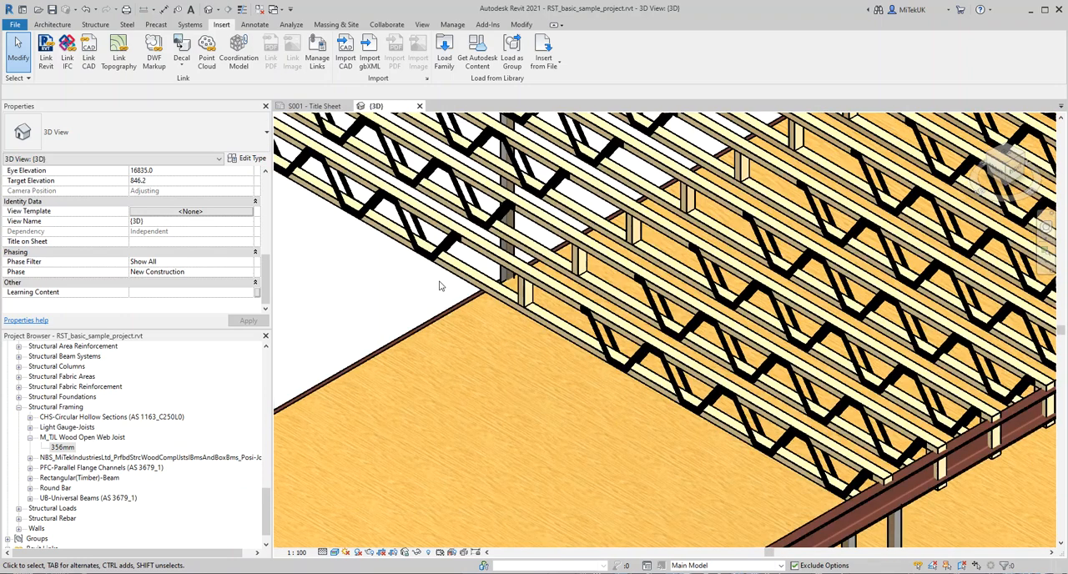
pyautogui.scroll(3, 441, 286)
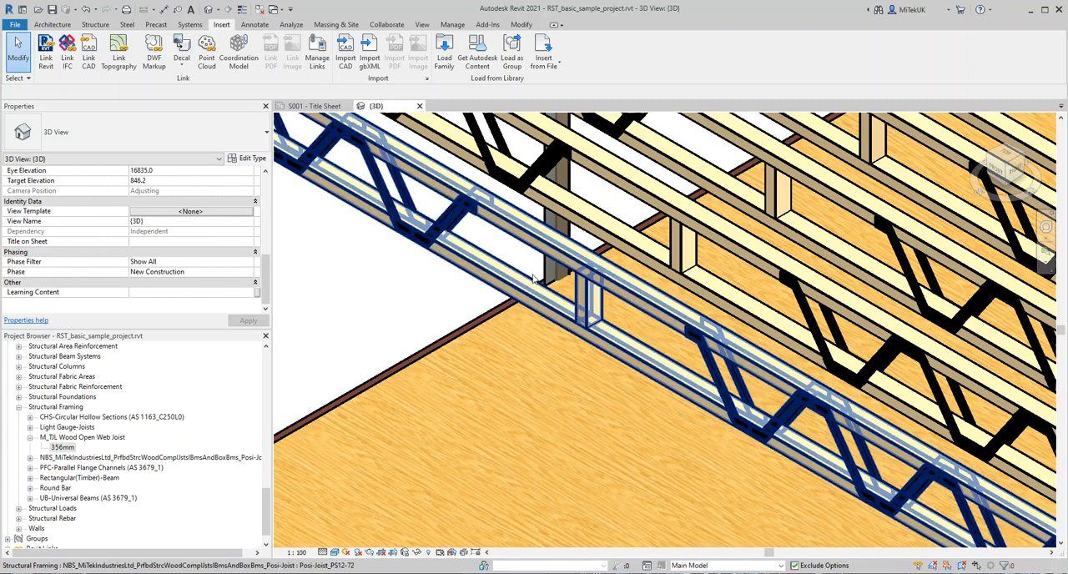
pyautogui.click(501, 275)
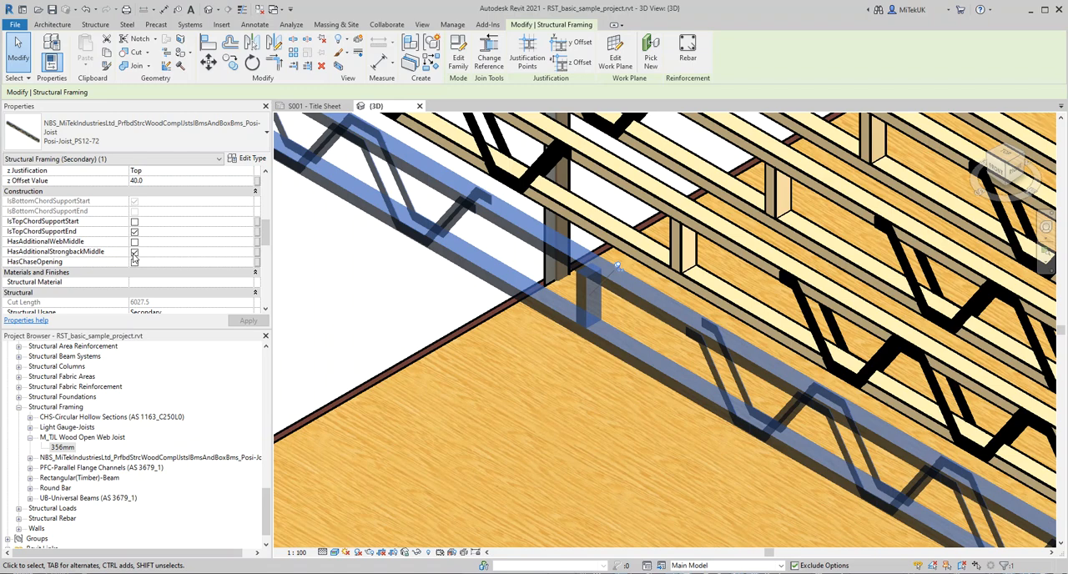
pyautogui.click(134, 252)
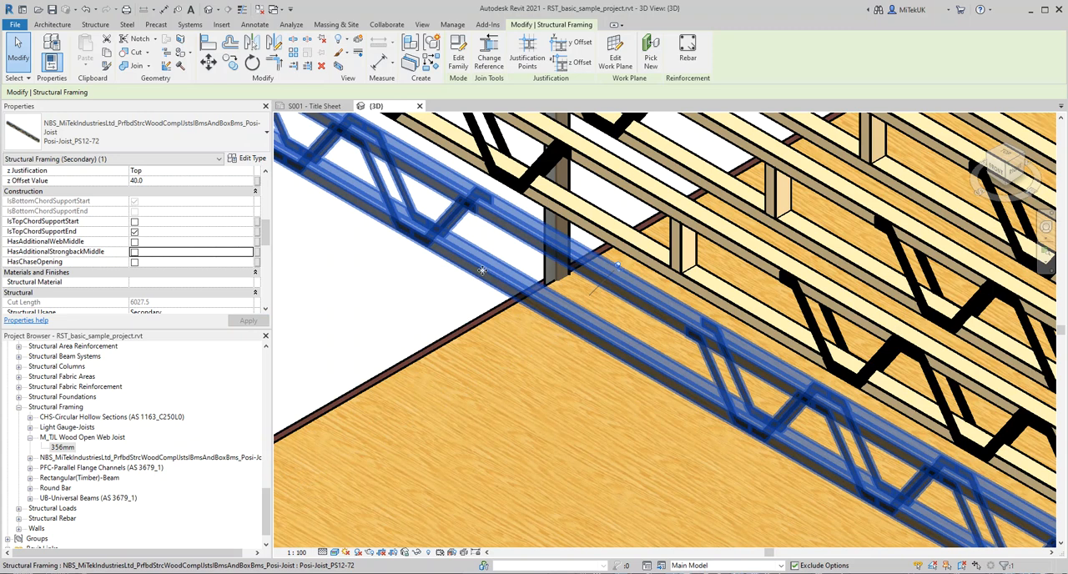
# Step: Enable HasChaseOpening for the outermost joist and set its ChaseOpeningLength to 600
pyautogui.click(134, 262)
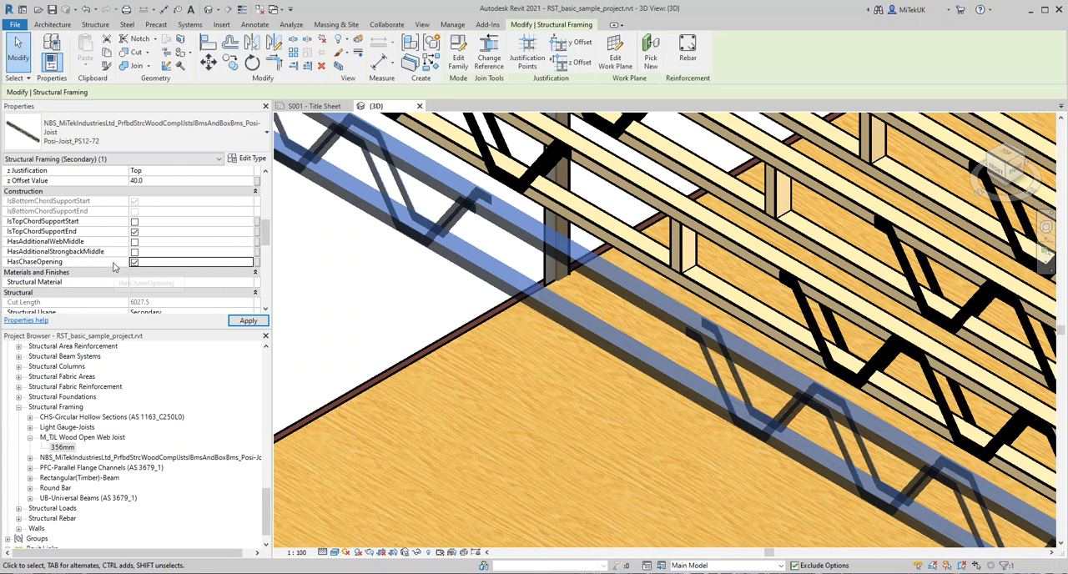
pyautogui.moveTo(266, 236); pyautogui.dragTo(267, 265)
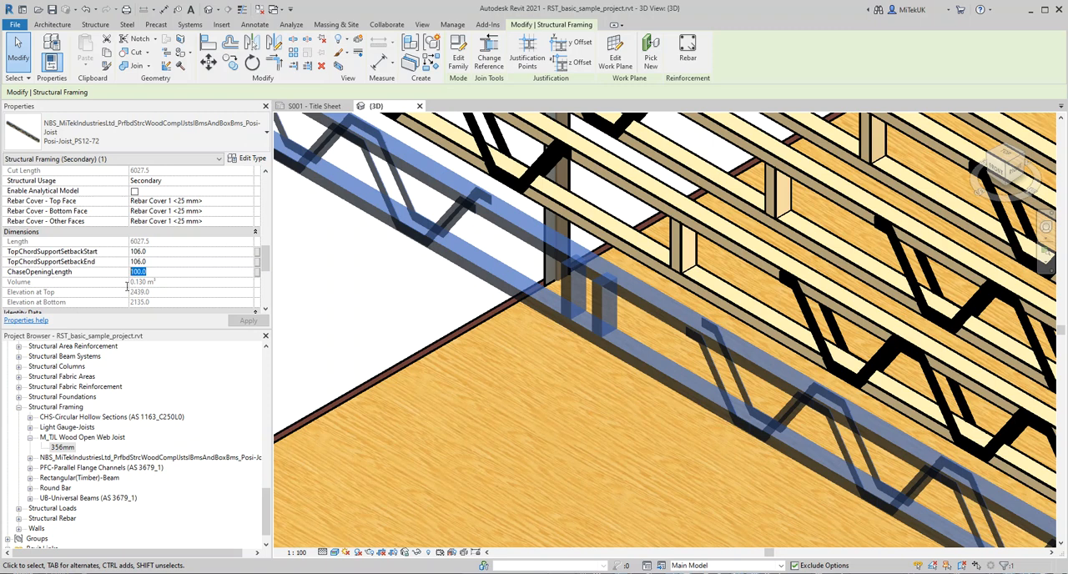
pyautogui.write('60')
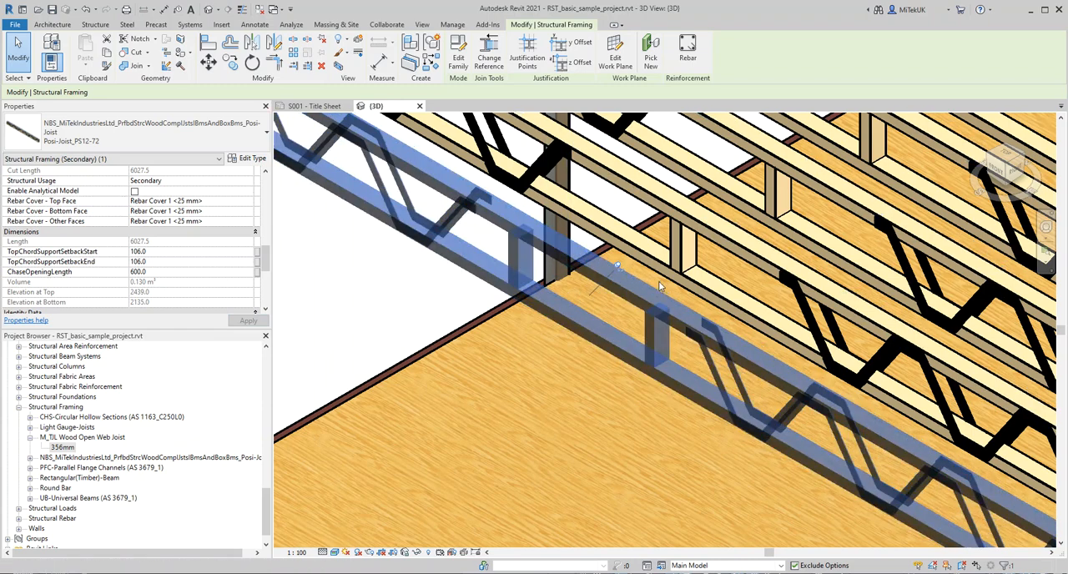
pyautogui.scroll(5, 595, 319)
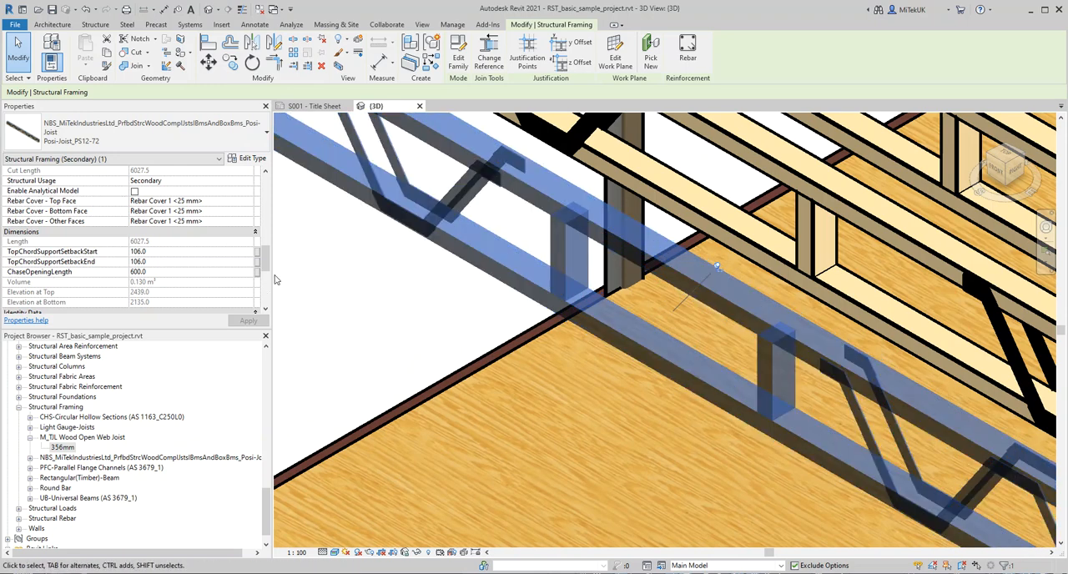
# Step: Enable HasAdditionalWebMiddle to add webs beside the outermost joist's chase opening, and deselect the joist
pyautogui.moveTo(263, 266); pyautogui.dragTo(264, 239)
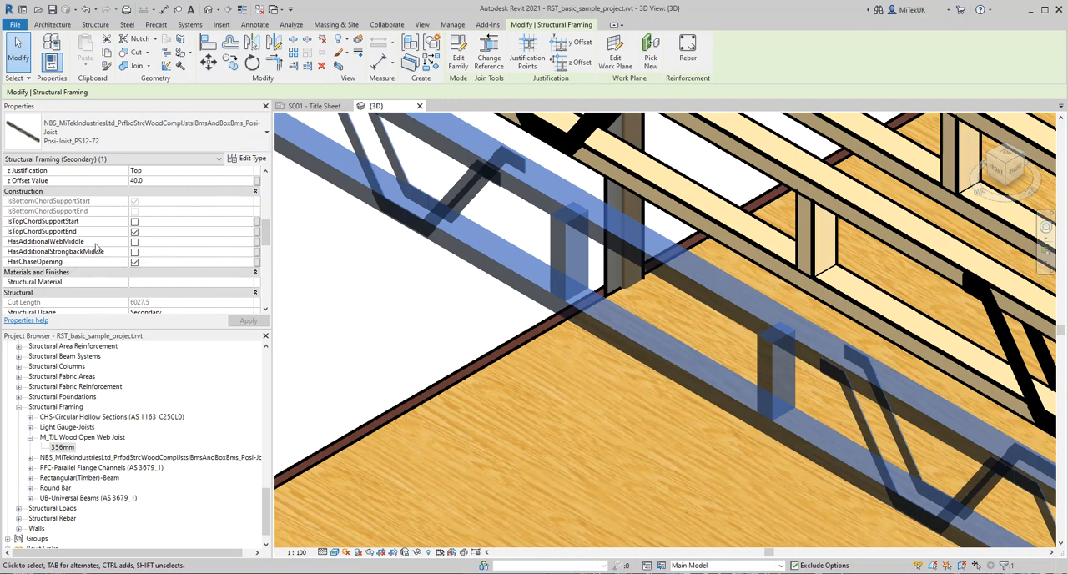
pyautogui.click(134, 242)
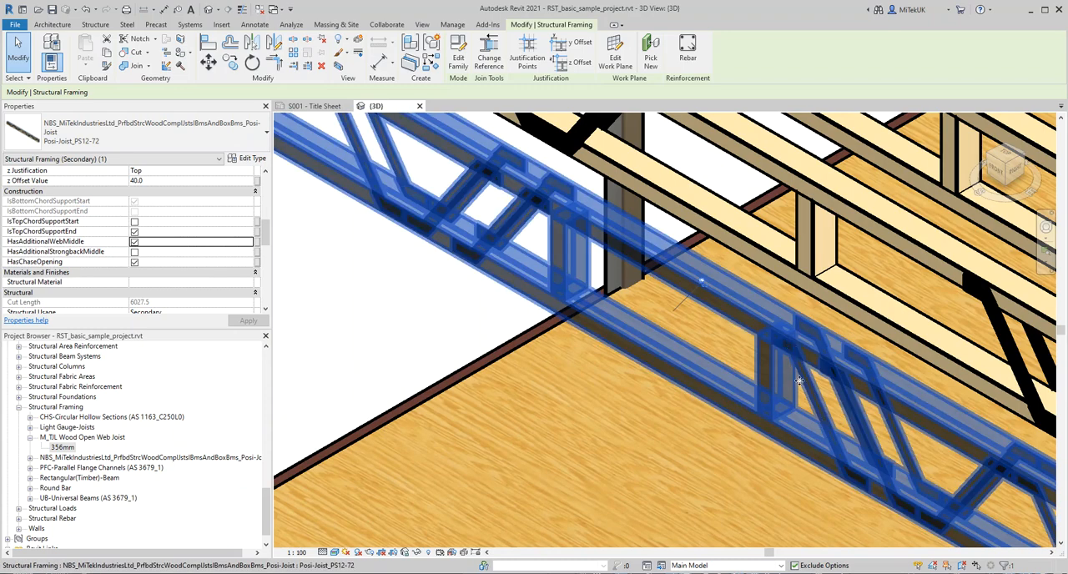
pyautogui.scroll(-4, 451, 309)
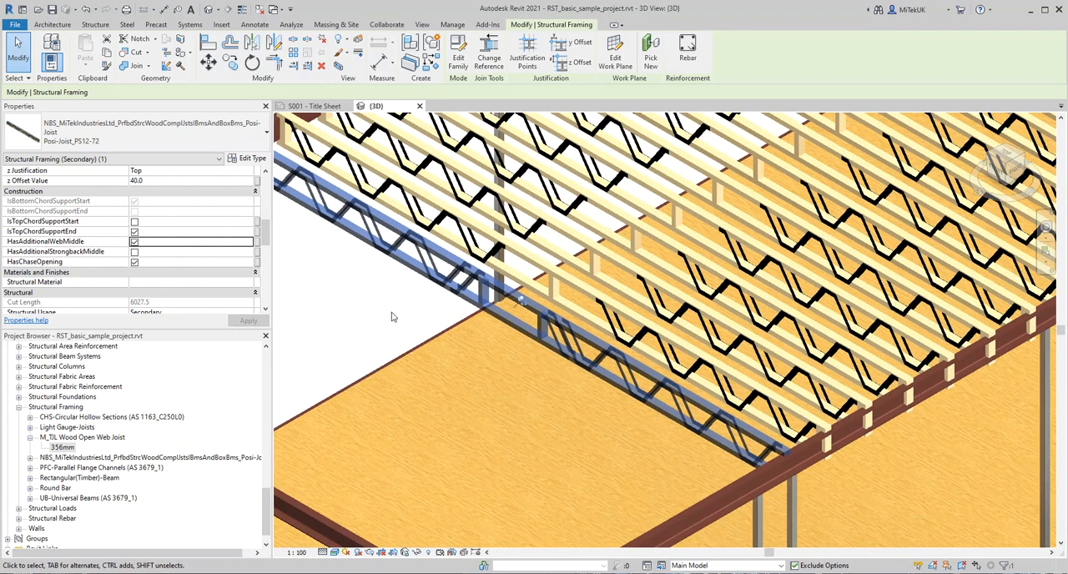
pyautogui.press('Escape')
pyautogui.scroll(-2, 422, 306)
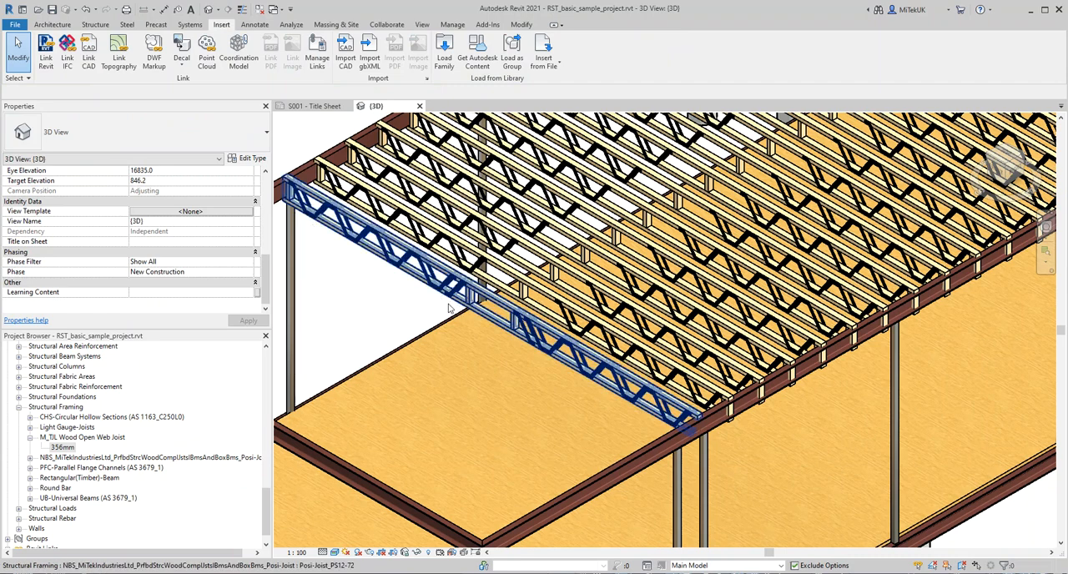
pyautogui.scroll(2, 399, 310)
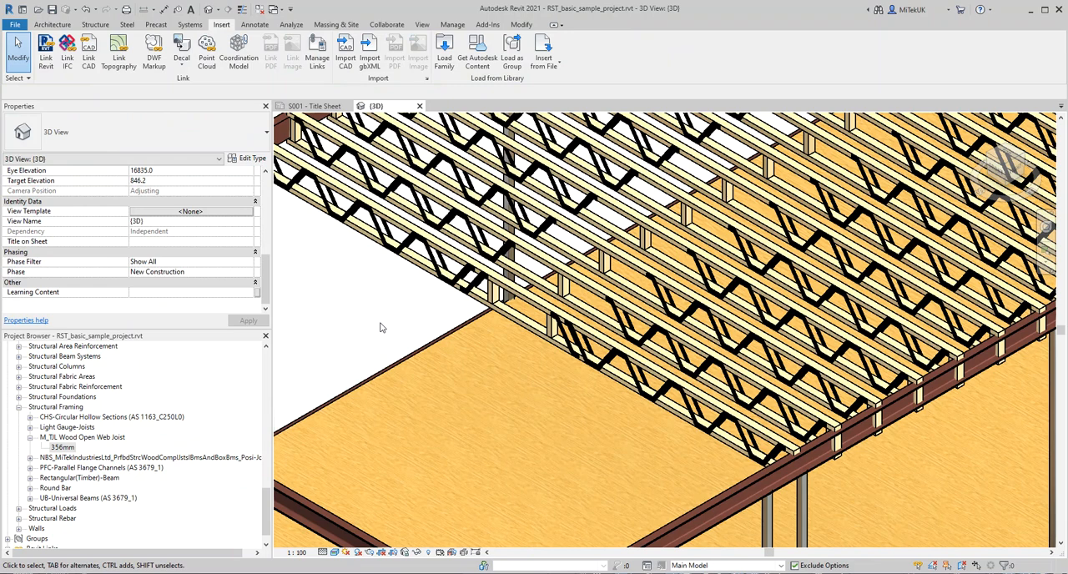
pyautogui.scroll(1, 419, 299)
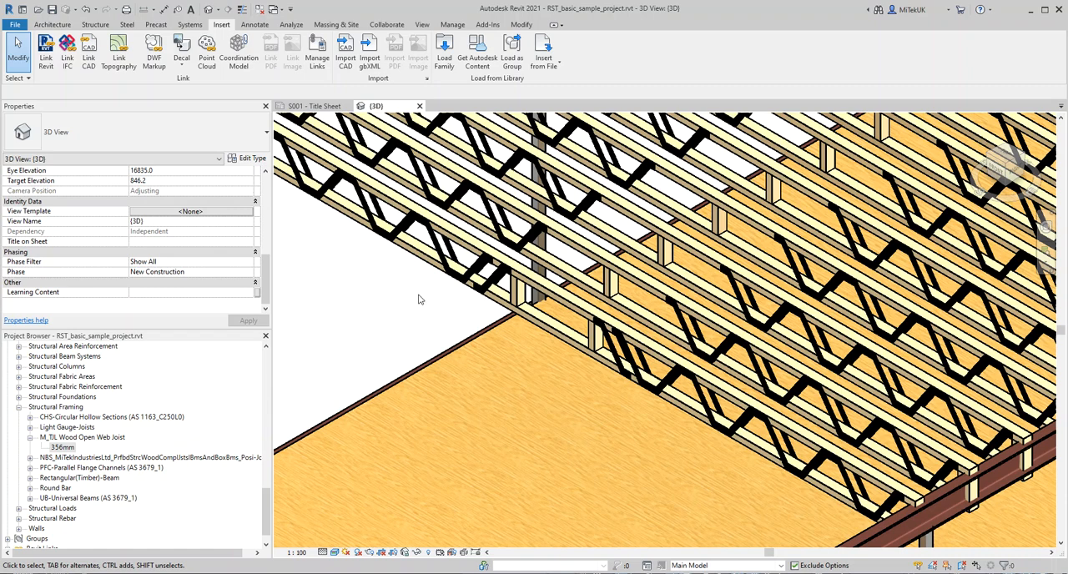
# Step: Review the outermost joist's construction options and support and chase opening dimensions, and clear the selection
pyautogui.scroll(2, 412, 310)
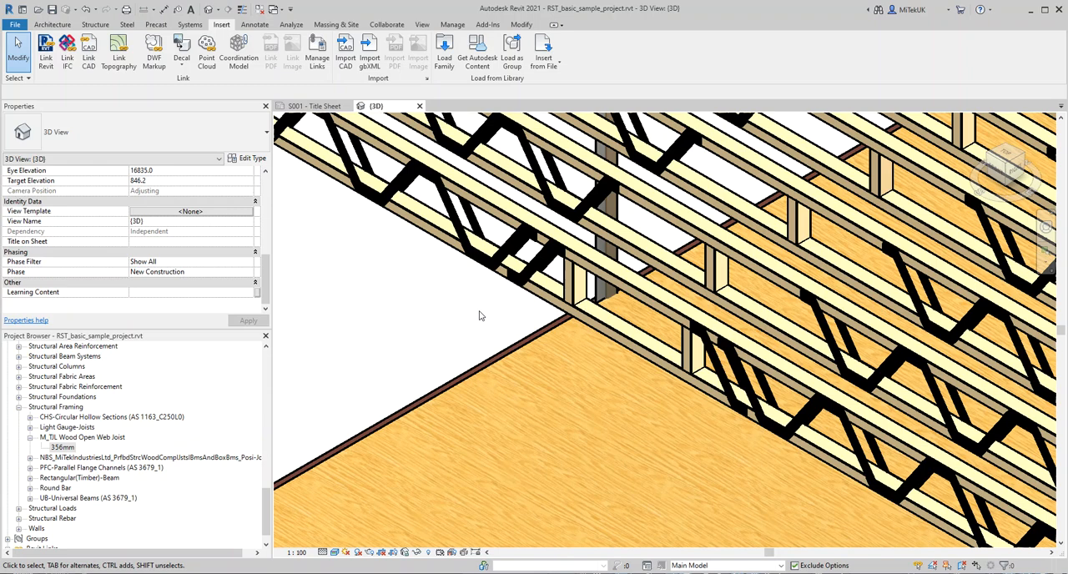
pyautogui.scroll(-5, 478, 315)
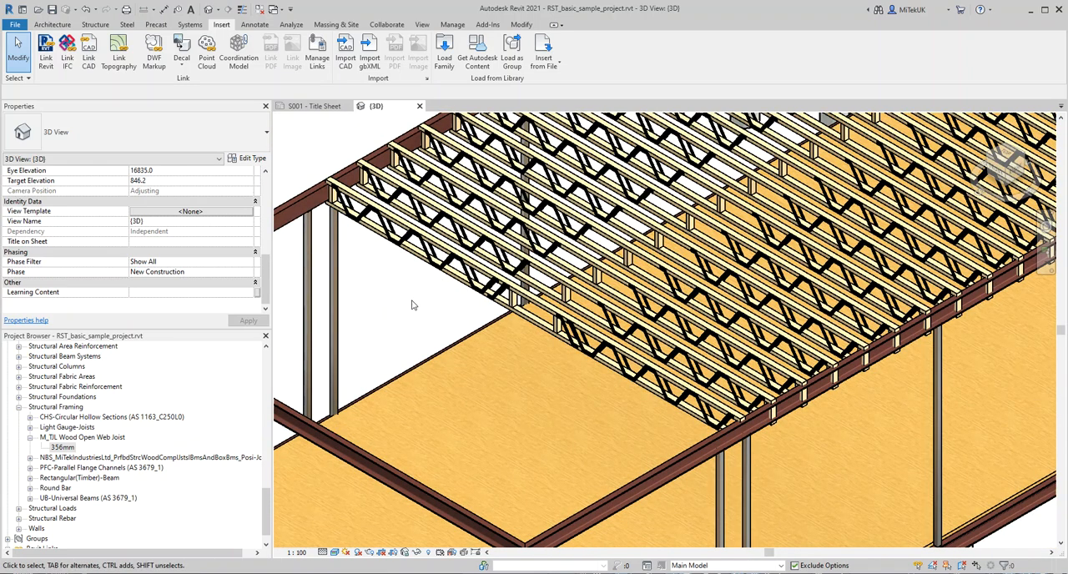
pyautogui.click(442, 259)
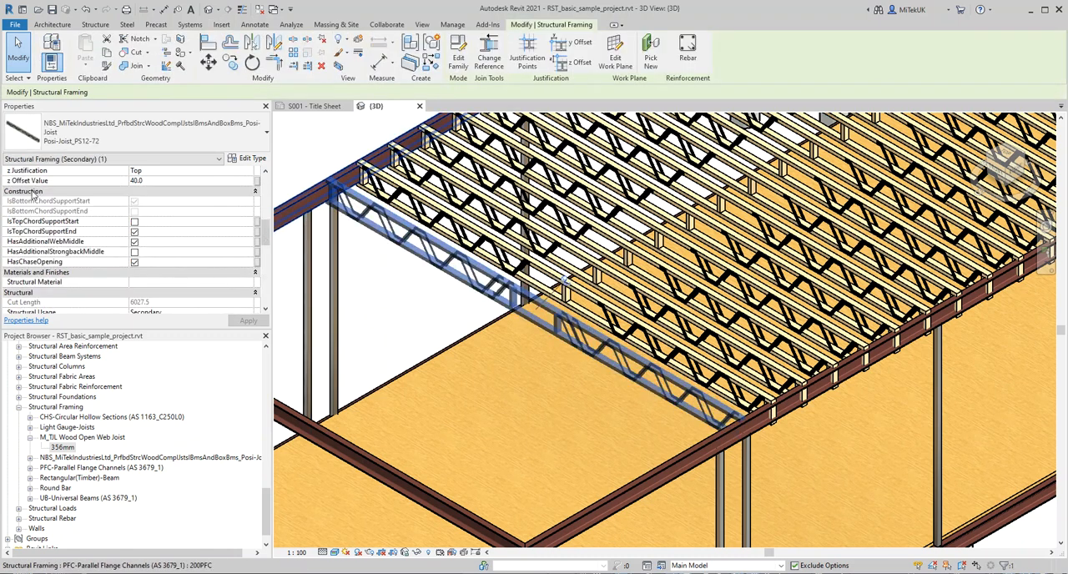
pyautogui.scroll(-5, 257, 242)
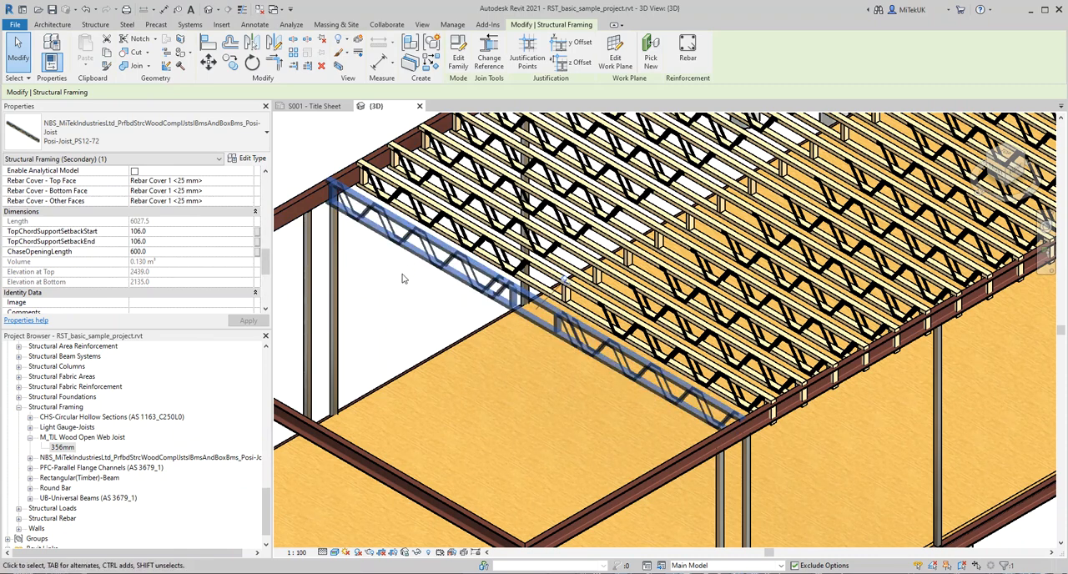
pyautogui.press('Escape')
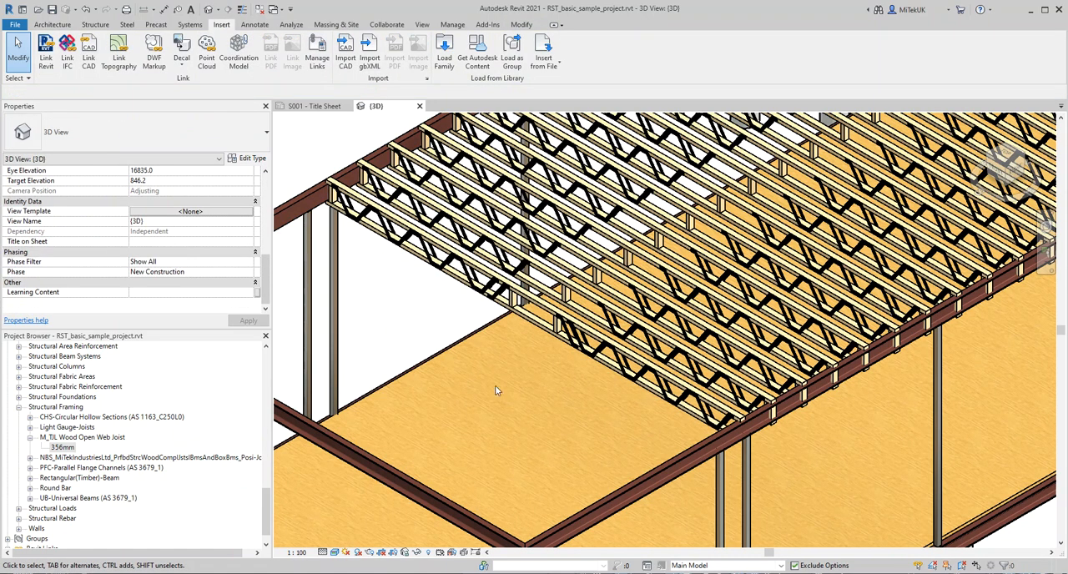
# Step: Change the Beam Type of the upper-floor beam system in the bay in front of the concrete column to Posi-Joist_PS10-72
pyautogui.scroll(-5, 496, 389)
pyautogui.moveTo(632, 173); pyautogui.dragTo(497, 428, button='middle')
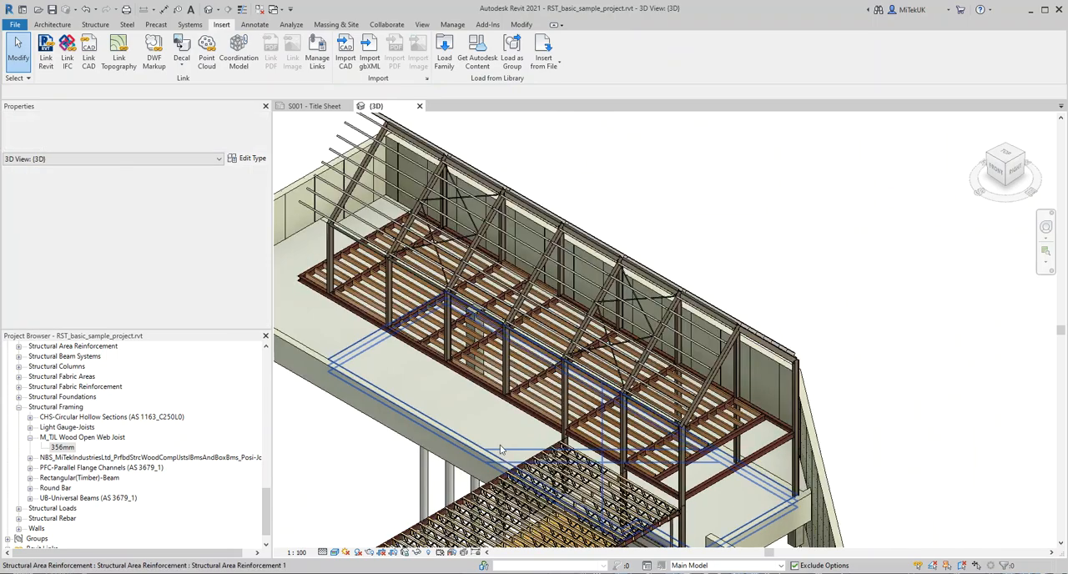
pyautogui.scroll(3, 397, 307)
pyautogui.moveTo(643, 431); pyautogui.dragTo(633, 283, button='middle')
pyautogui.scroll(2, 633, 283)
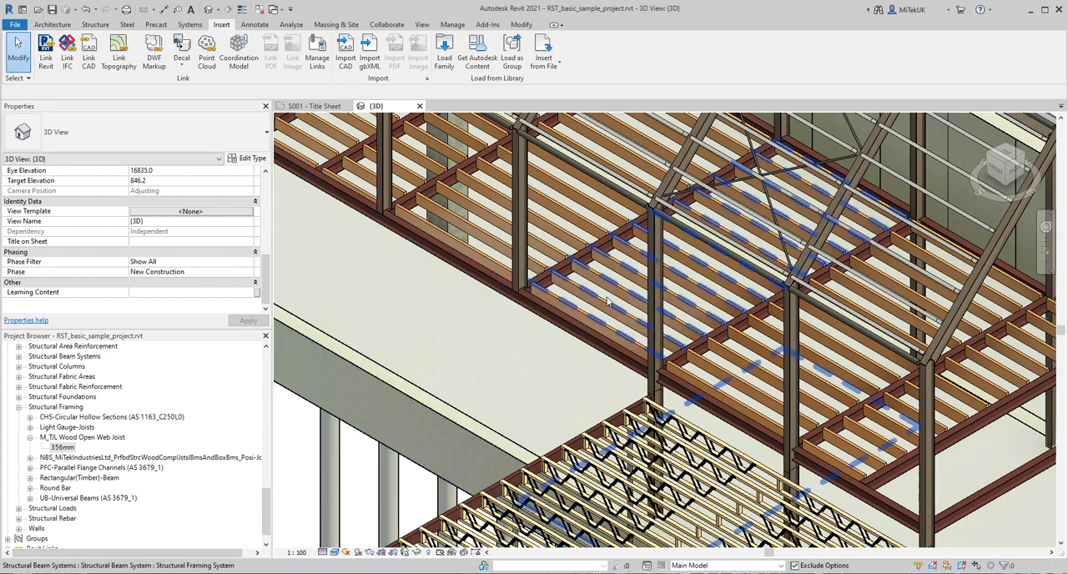
pyautogui.moveTo(469, 351); pyautogui.dragTo(513, 481, button='middle')
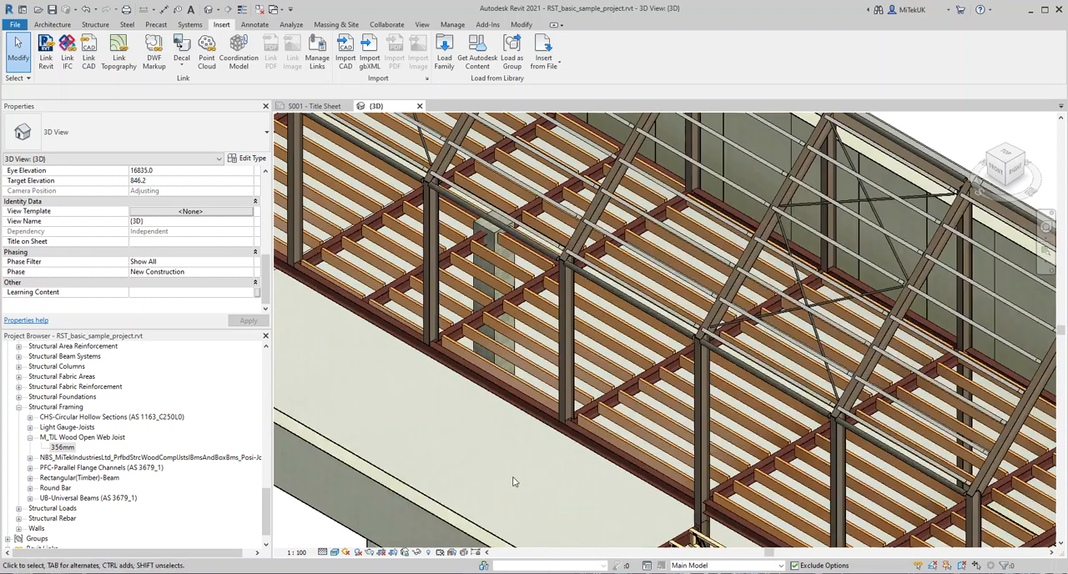
pyautogui.moveTo(575, 432); pyautogui.dragTo(582, 358, button='middle')
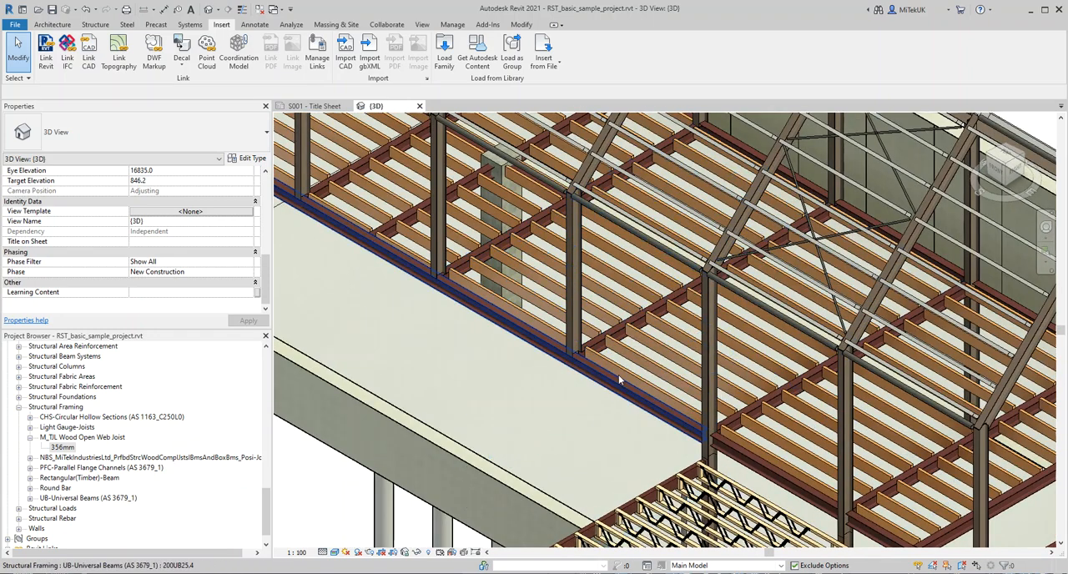
pyautogui.click(537, 319)
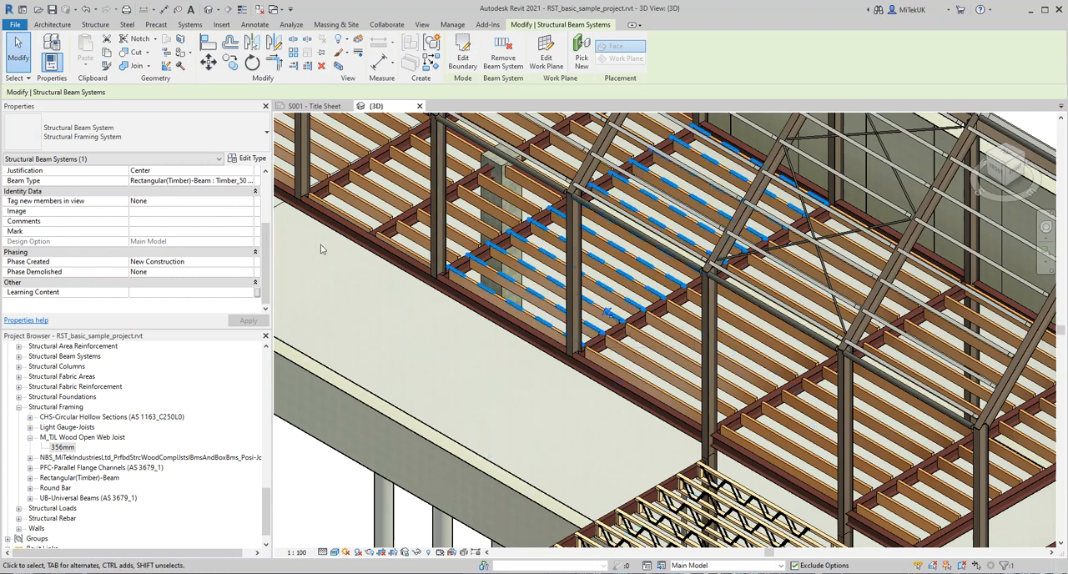
pyautogui.scroll(4, 265, 245)
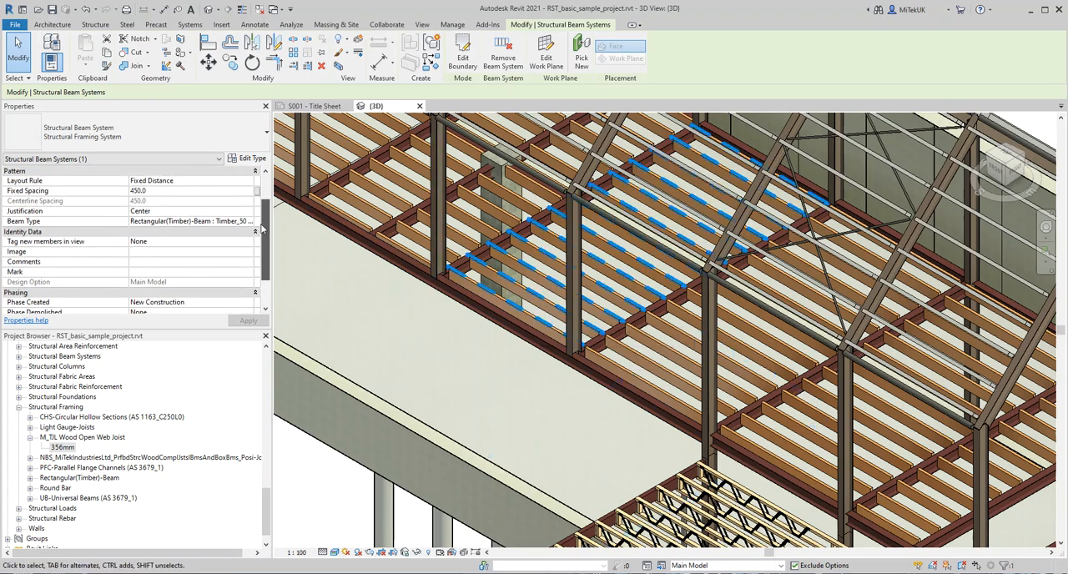
pyautogui.click(192, 261)
pyautogui.click(248, 262)
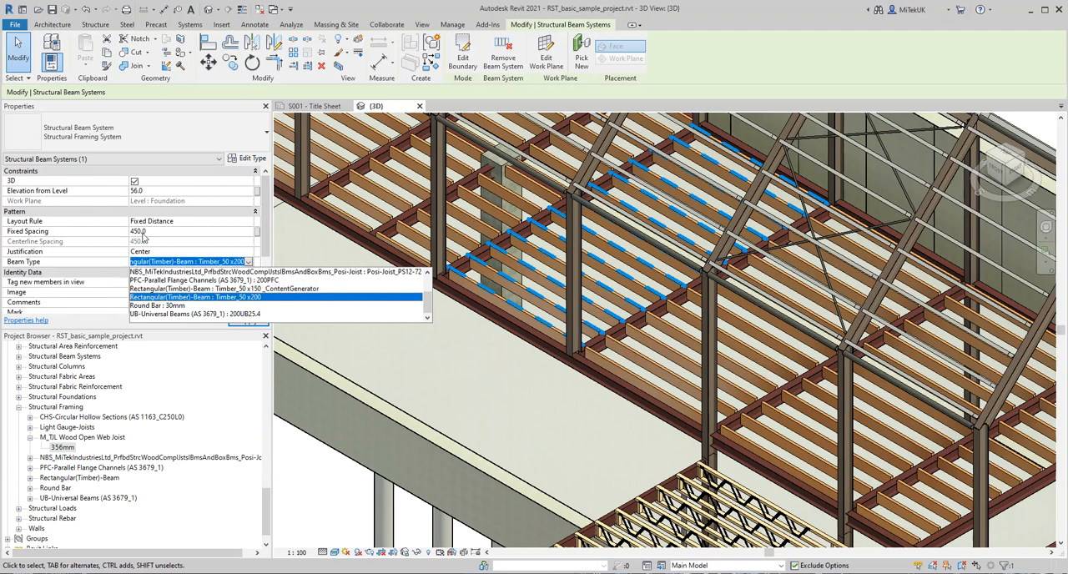
pyautogui.click(266, 241)
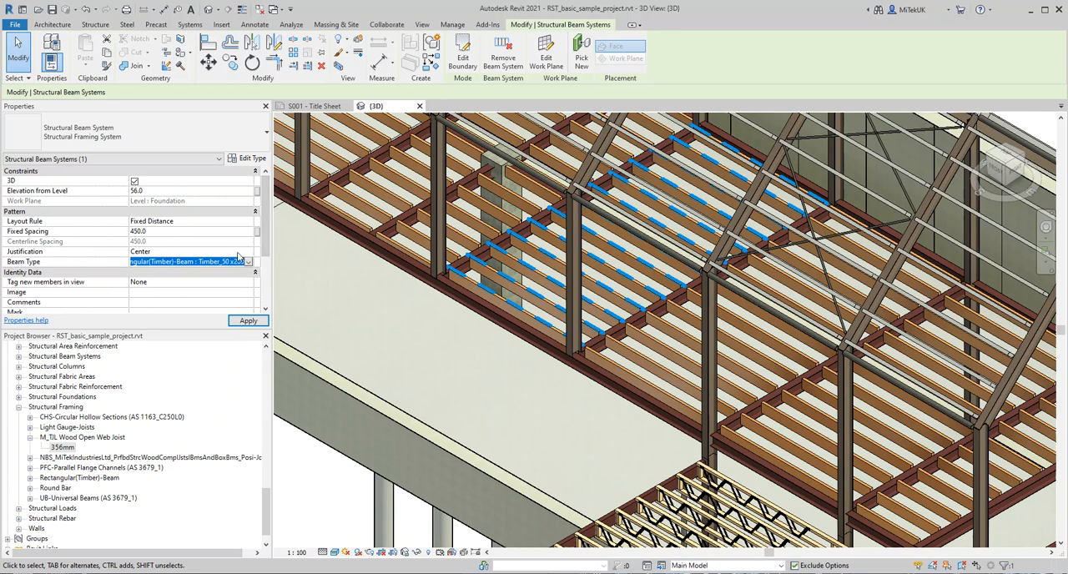
pyautogui.click(248, 263)
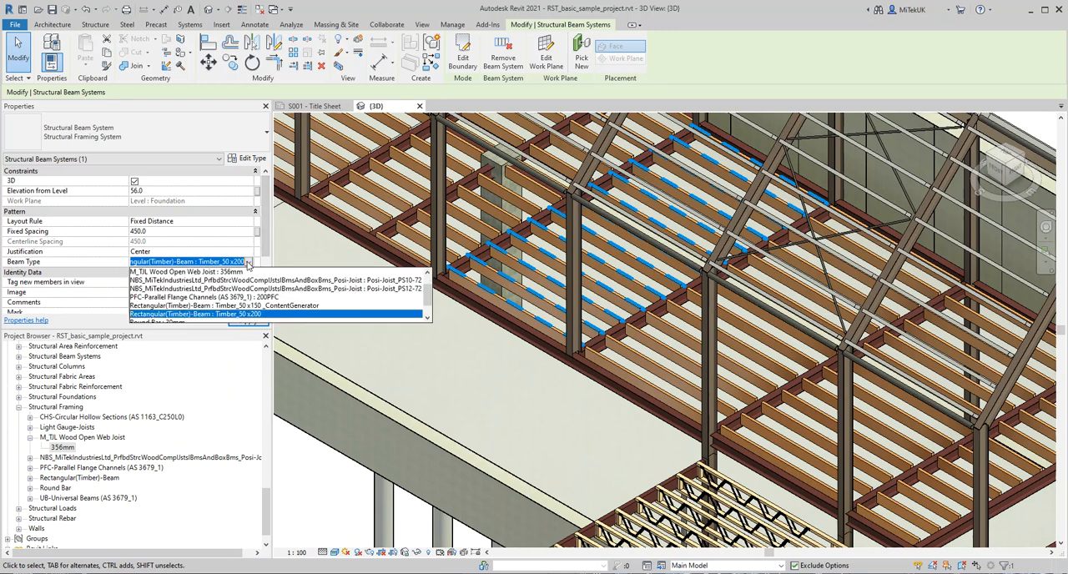
pyautogui.click(206, 283)
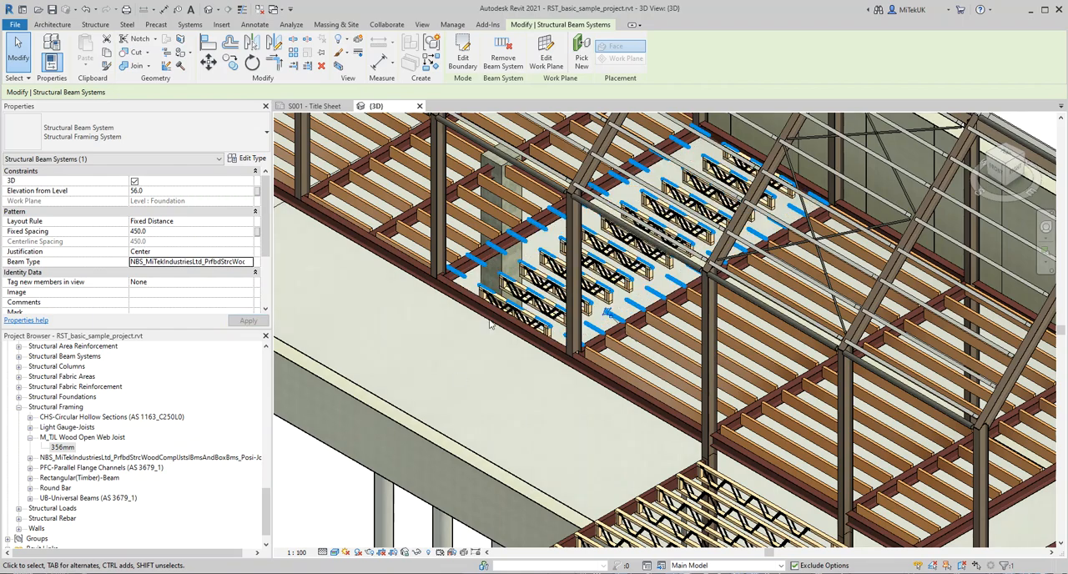
# Step: Change the Beam Type of the narrow end-bay beam system on the upper floor to Posi-Joist_PS10-72
pyautogui.scroll(4, 459, 306)
pyautogui.scroll(3, 460, 306)
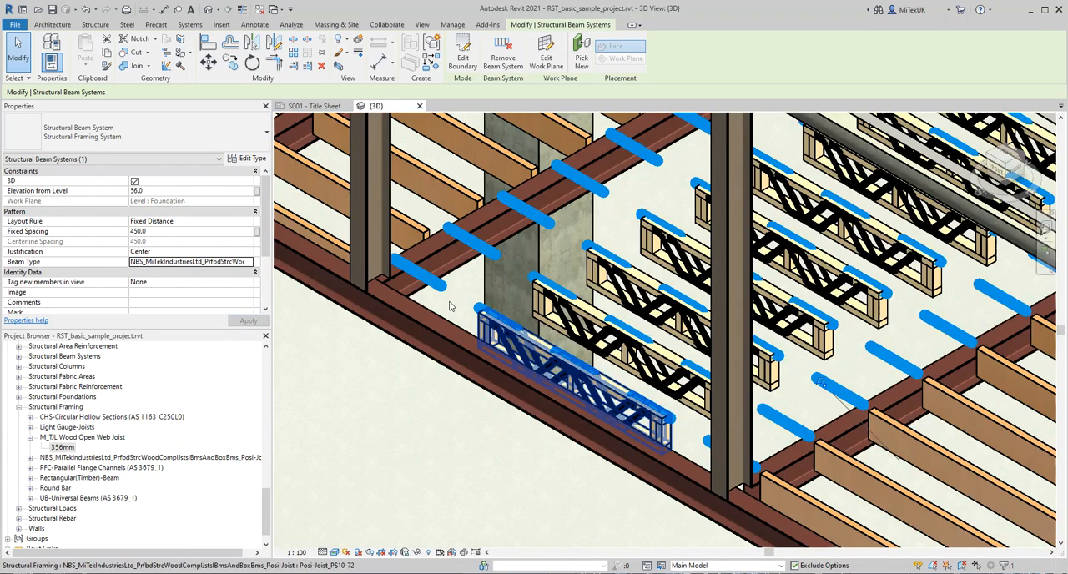
pyautogui.scroll(-3, 427, 378)
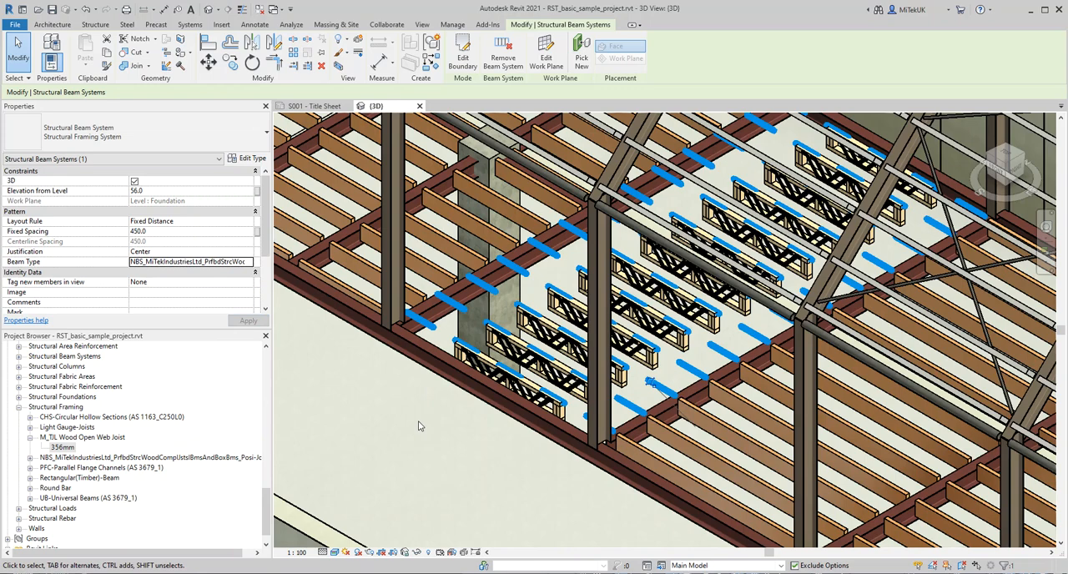
pyautogui.scroll(-2, 421, 424)
pyautogui.moveTo(587, 455); pyautogui.dragTo(533, 270, button='middle')
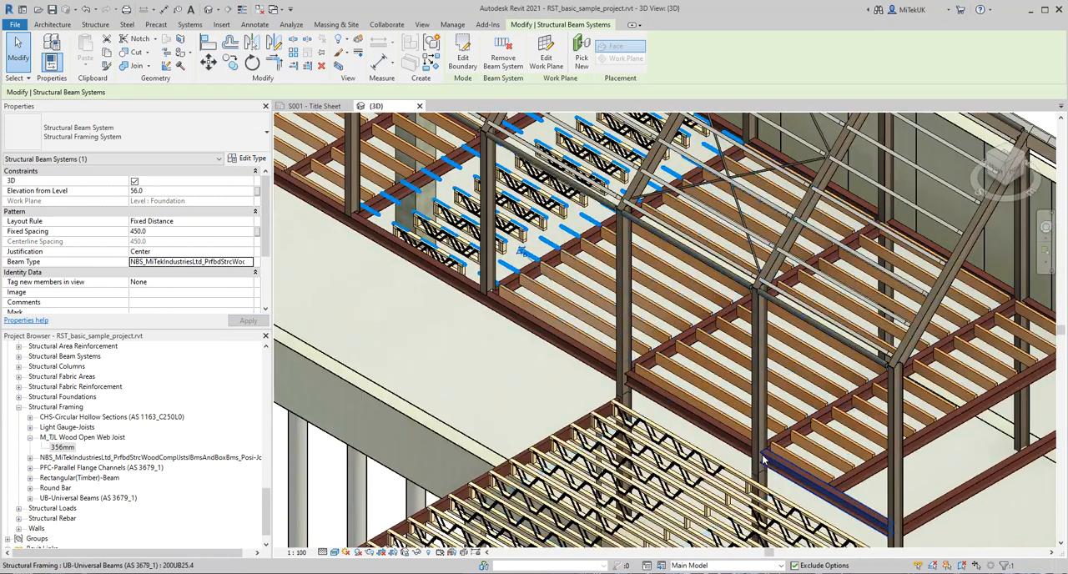
pyautogui.click(788, 453)
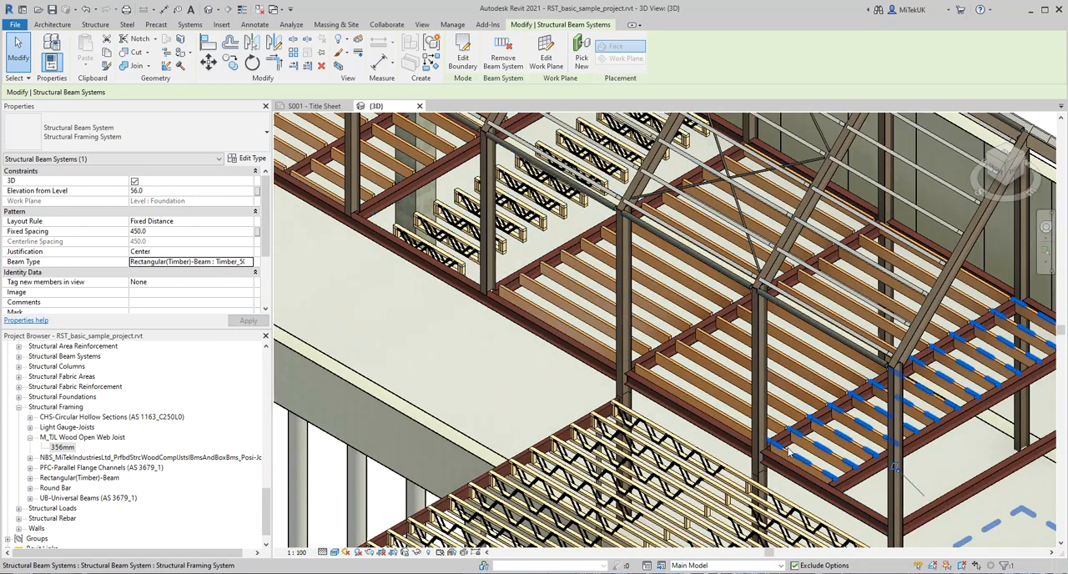
pyautogui.click(248, 262)
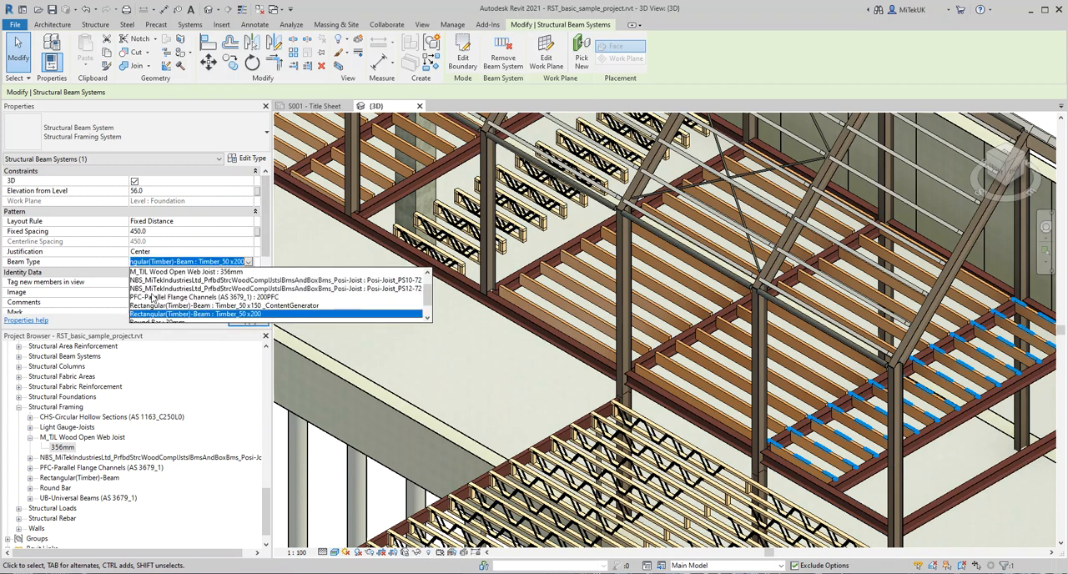
pyautogui.click(401, 288)
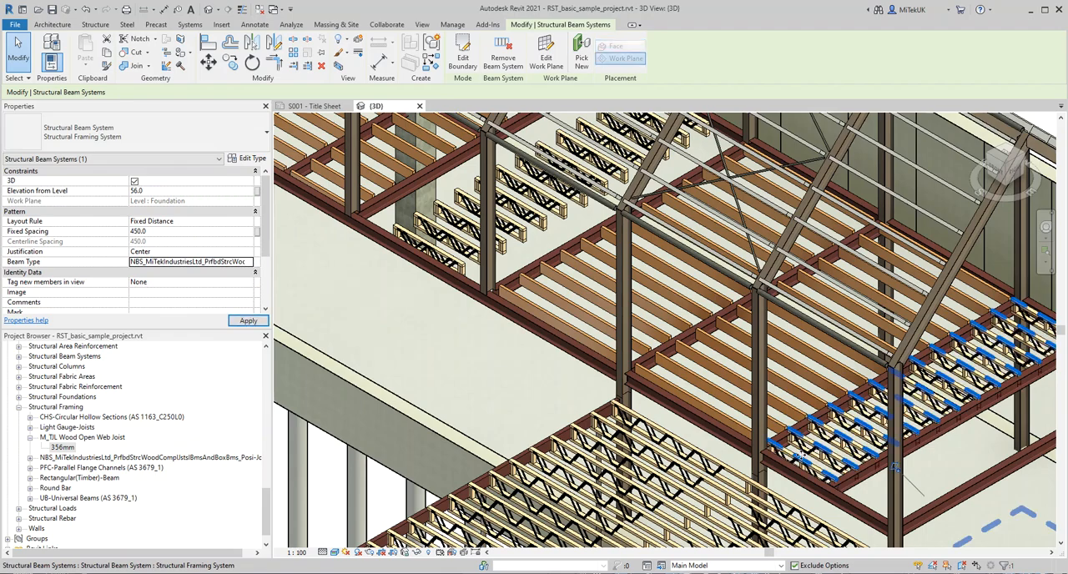
pyautogui.scroll(3, 803, 466)
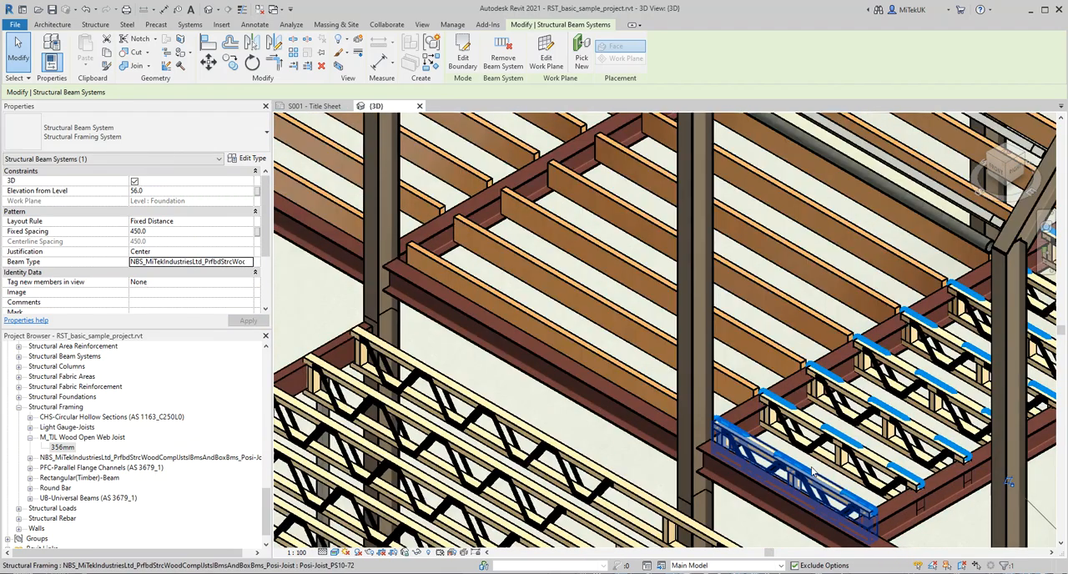
pyautogui.scroll(-3, 812, 471)
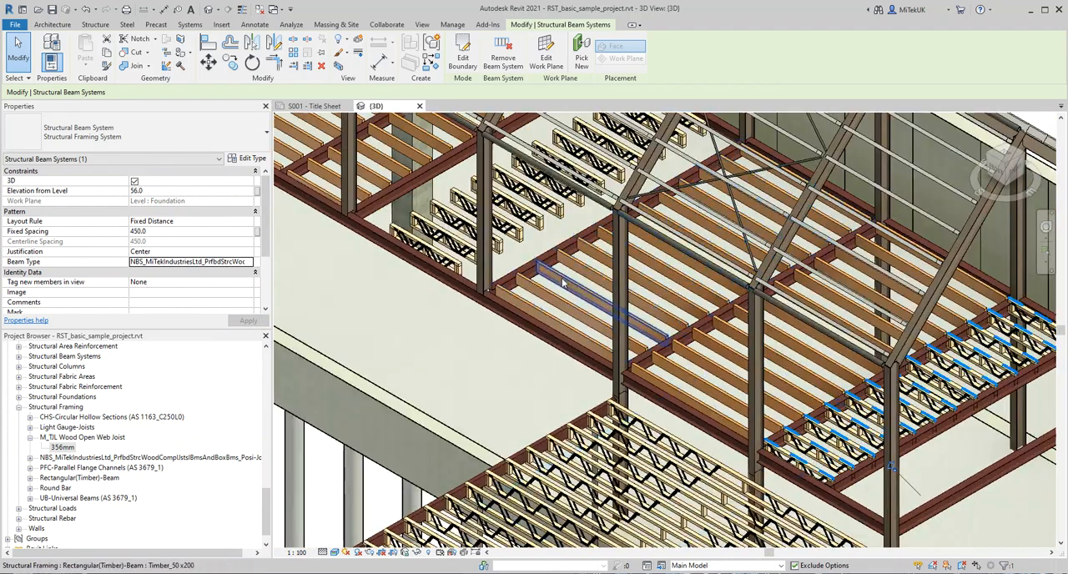
# Step: Enter boundary editing for the beam system with the shortened Posi-Joists and finish the sketch unaltered to regenerate its joists
pyautogui.press('Tab')
pyautogui.click(498, 243)
pyautogui.press('Escape')
pyautogui.scroll(3, 571, 256)
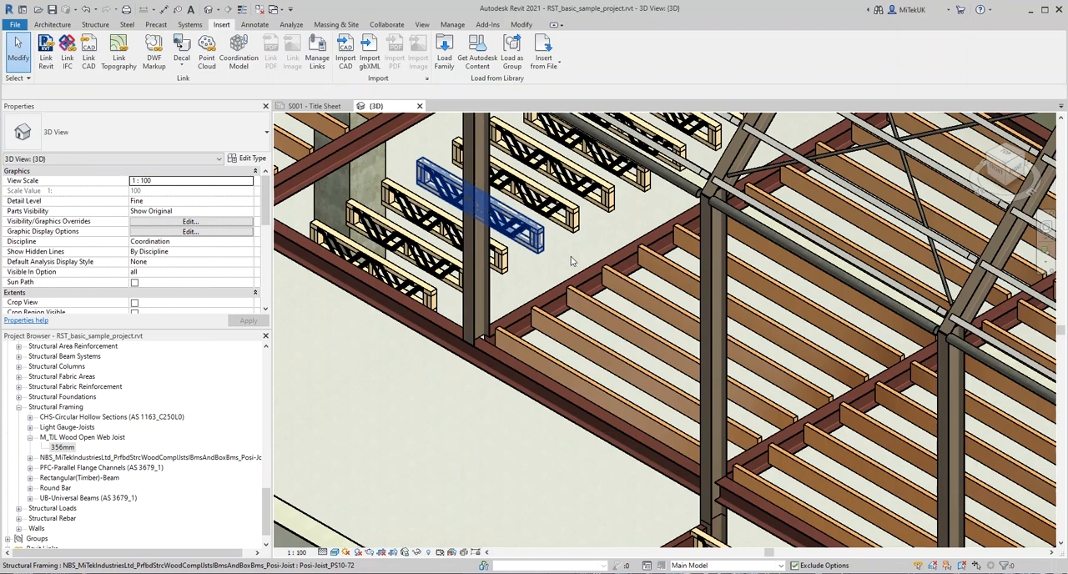
pyautogui.moveTo(566, 275); pyautogui.dragTo(637, 372, button='middle')
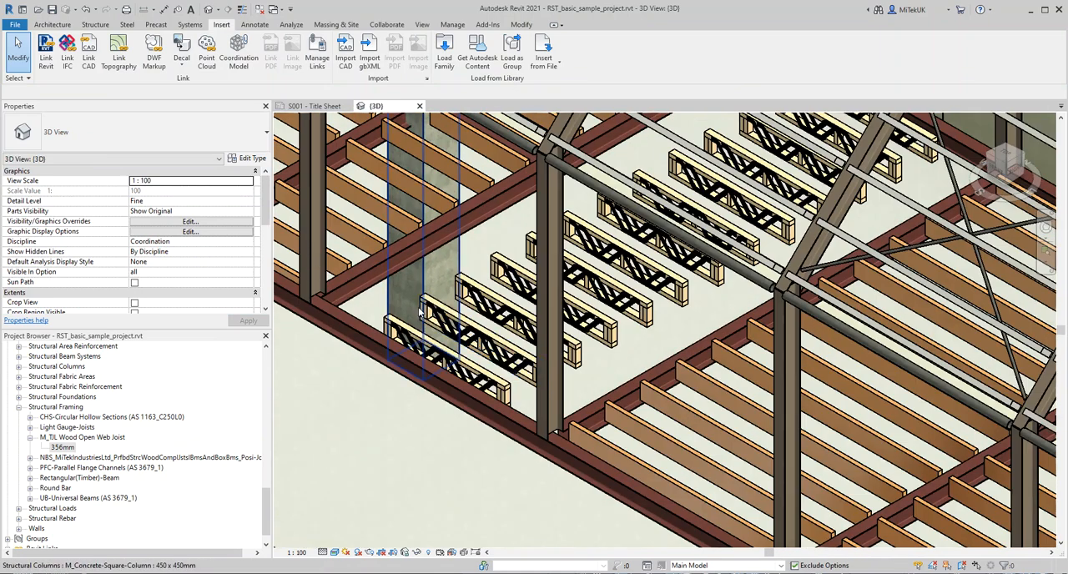
pyautogui.click(608, 381)
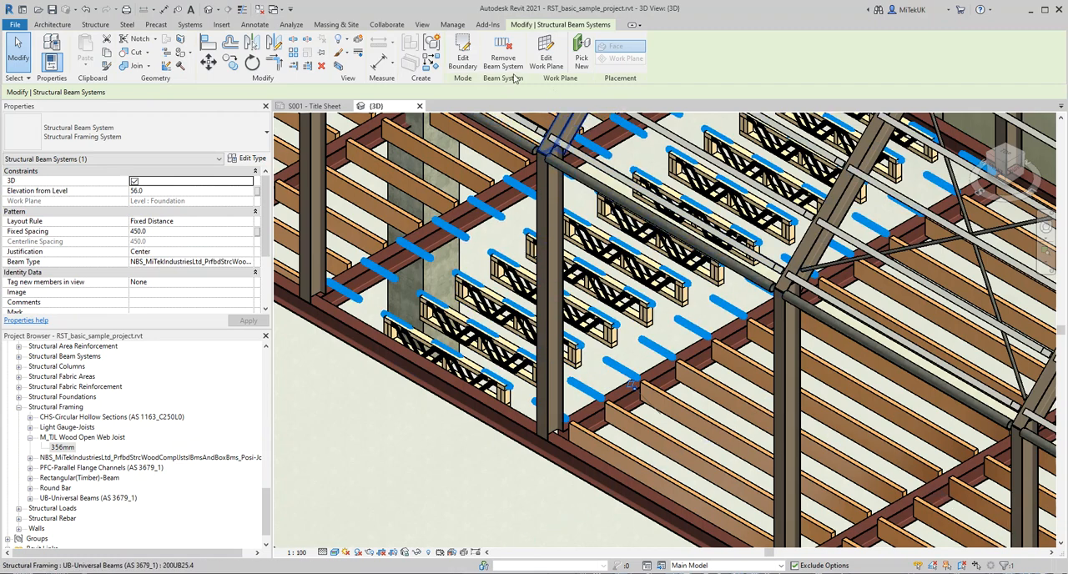
pyautogui.click(461, 65)
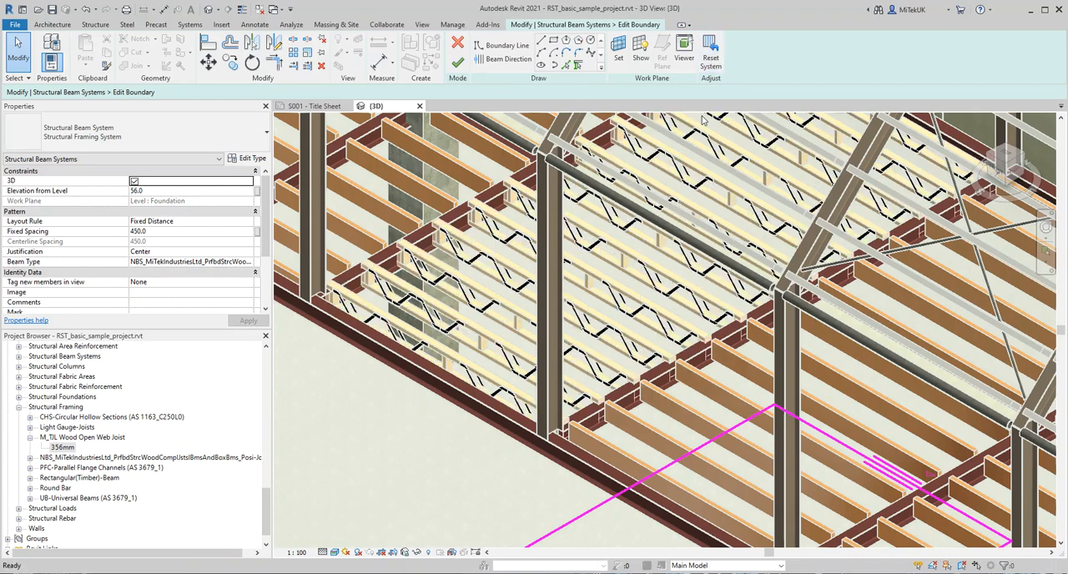
pyautogui.click(457, 62)
# Step: Enable IsTopChordSupportStart and IsTopChordSupportEnd for the second joist from the edge beam in the regenerated bay, and deselect it
pyautogui.scroll(5, 368, 281)
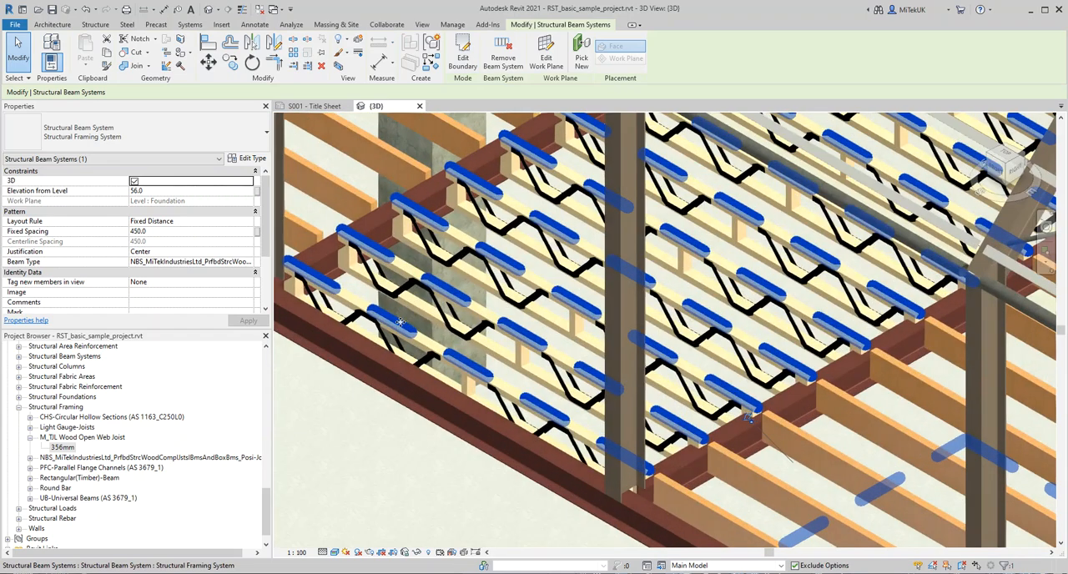
pyautogui.scroll(1, 362, 280)
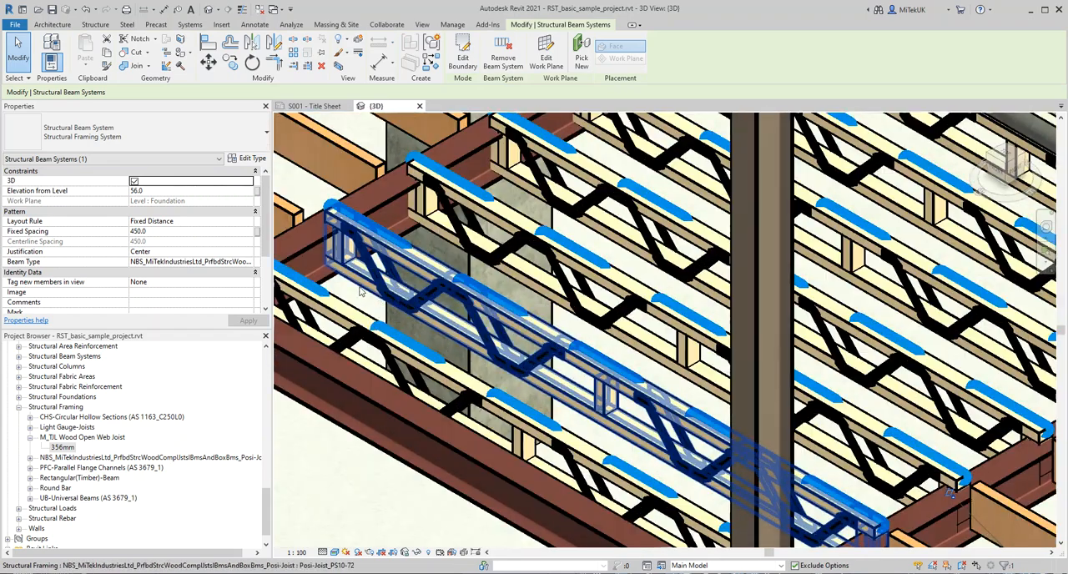
pyautogui.scroll(2, 359, 289)
pyautogui.press('Escape')
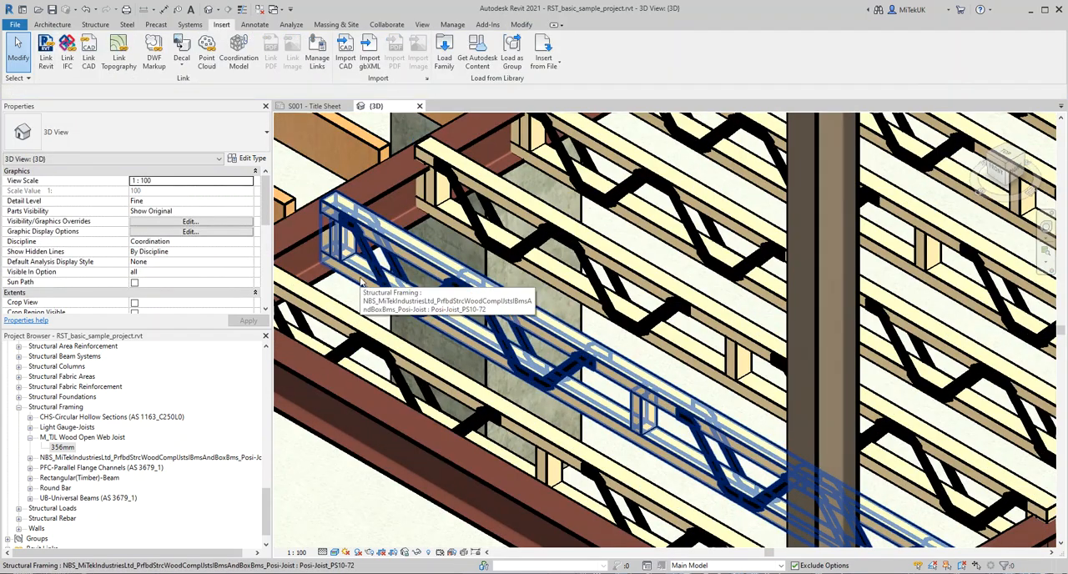
pyautogui.click(360, 282)
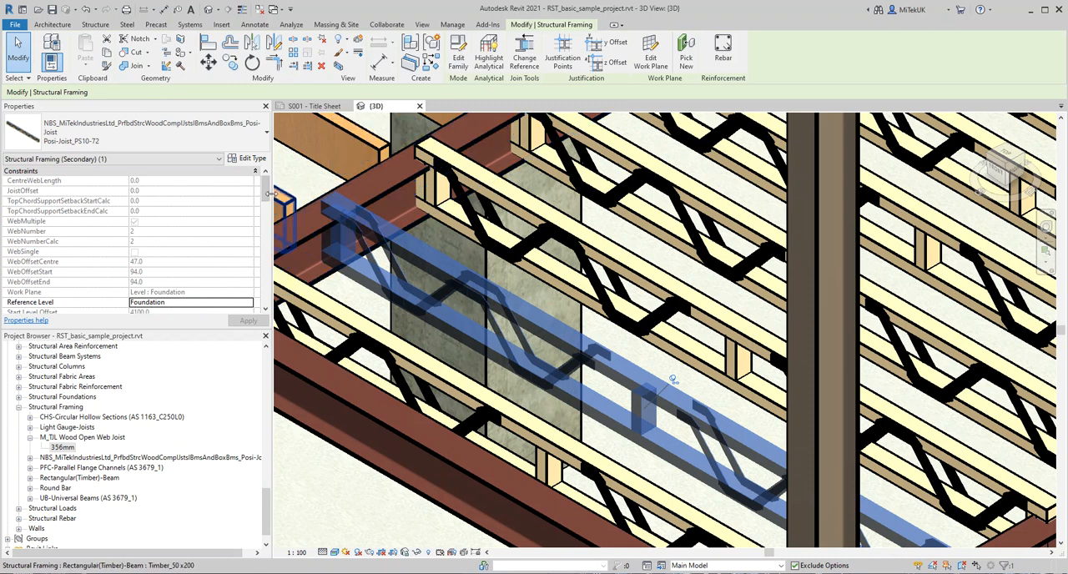
pyautogui.moveTo(262, 192); pyautogui.dragTo(261, 235)
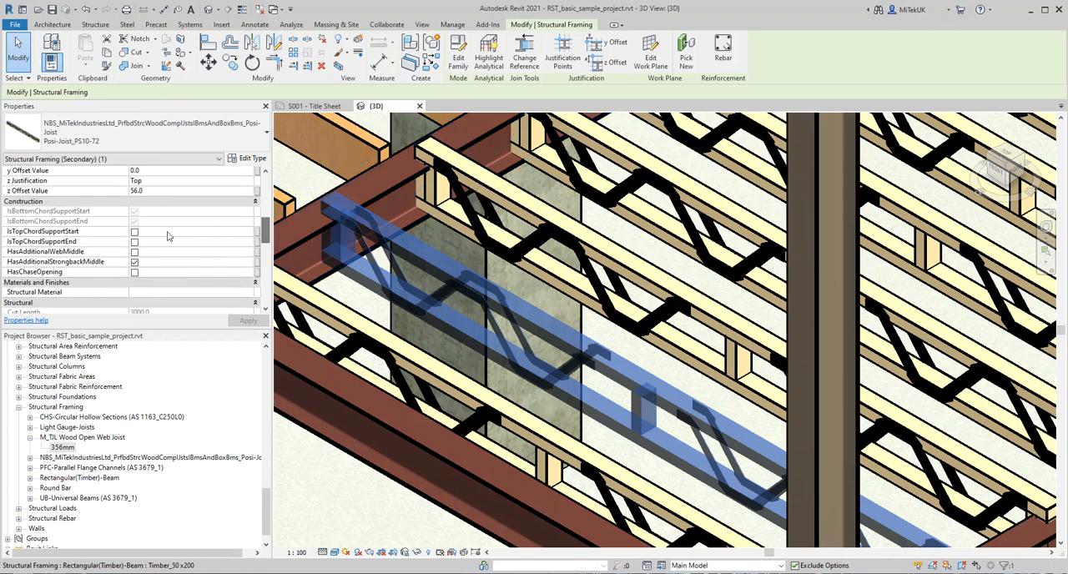
pyautogui.click(134, 233)
pyautogui.click(135, 242)
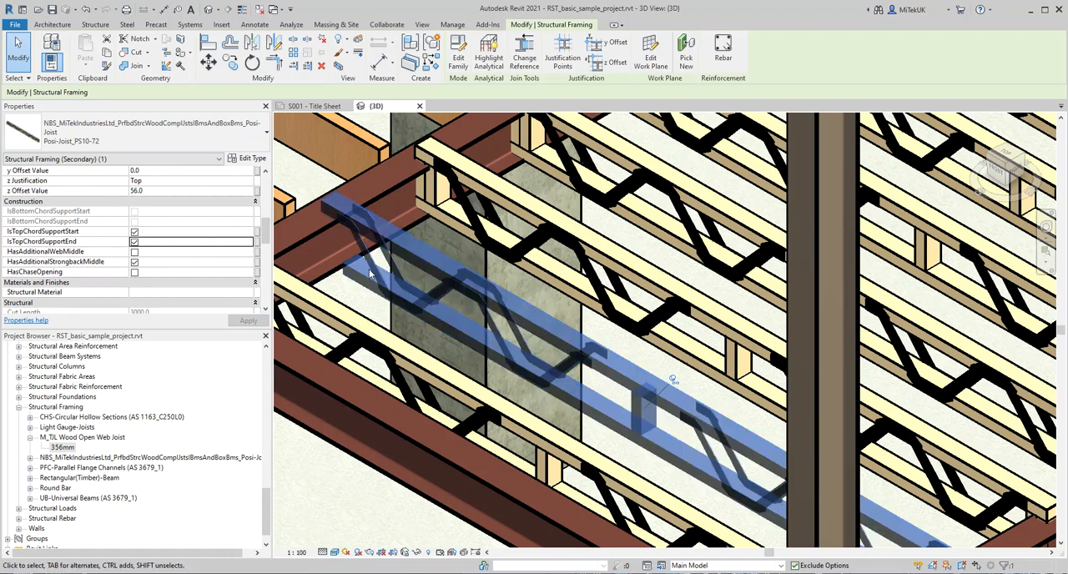
pyautogui.scroll(3, 359, 241)
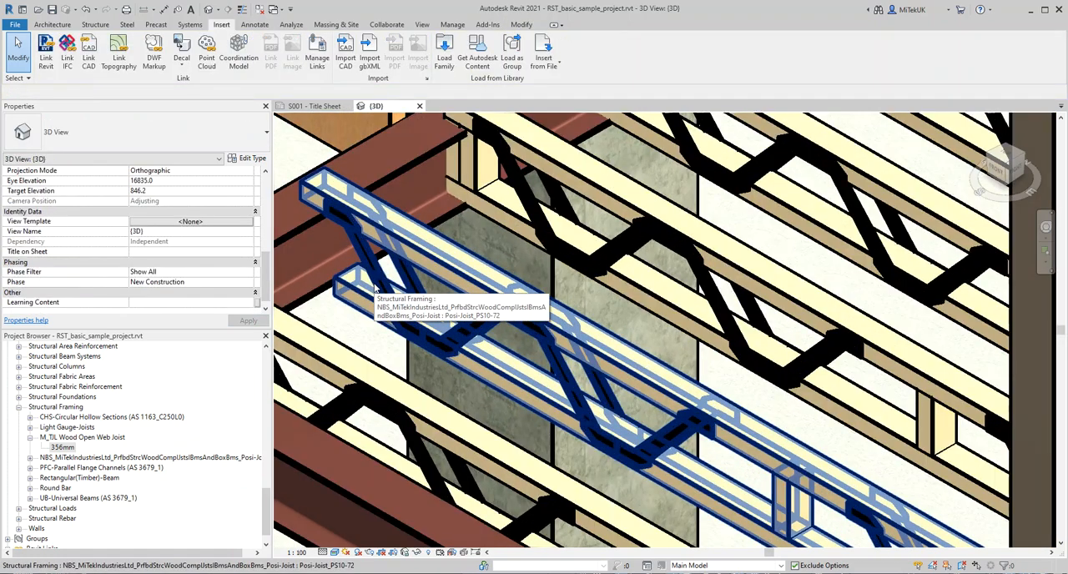
pyautogui.scroll(-3, 376, 288)
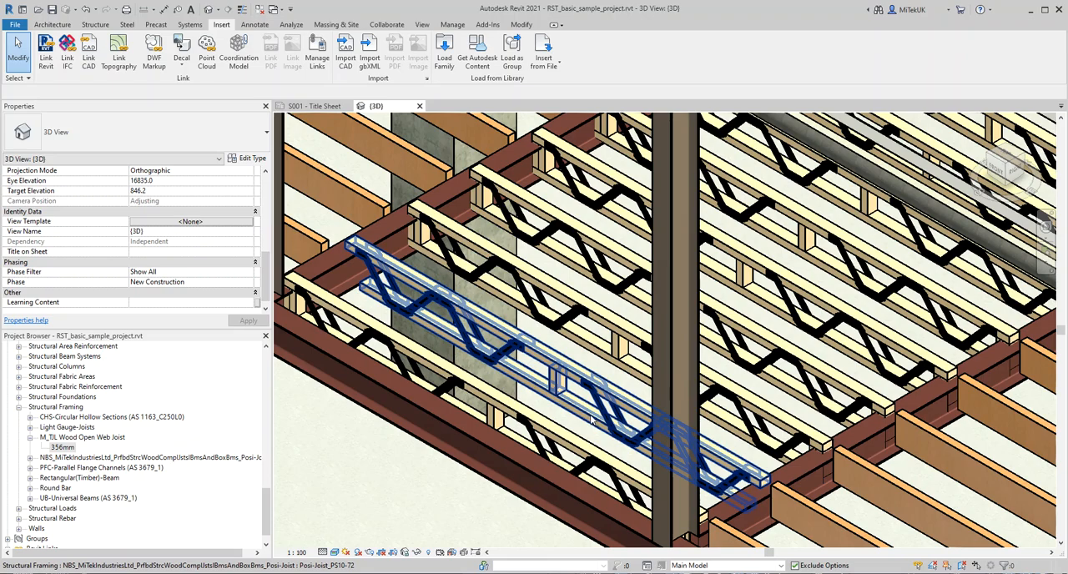
# Step: Disable HasAdditionalStrongbackMiddle and enable HasAdditionalWebMiddle for the second joist from the edge beam, and deselect it
pyautogui.scroll(4, 591, 419)
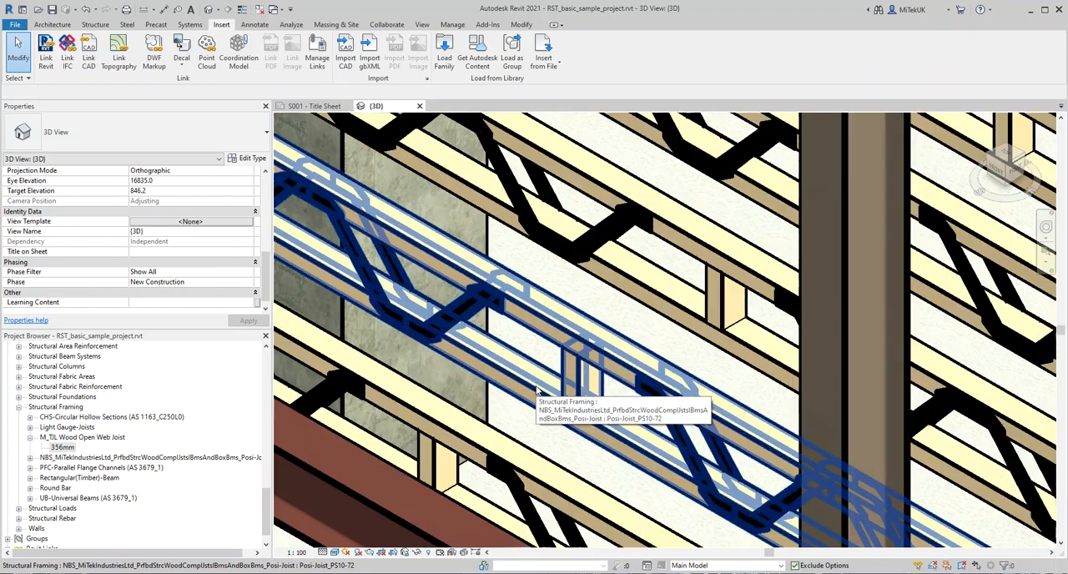
pyautogui.click(574, 376)
pyautogui.press('Escape')
pyautogui.scroll(3, 577, 388)
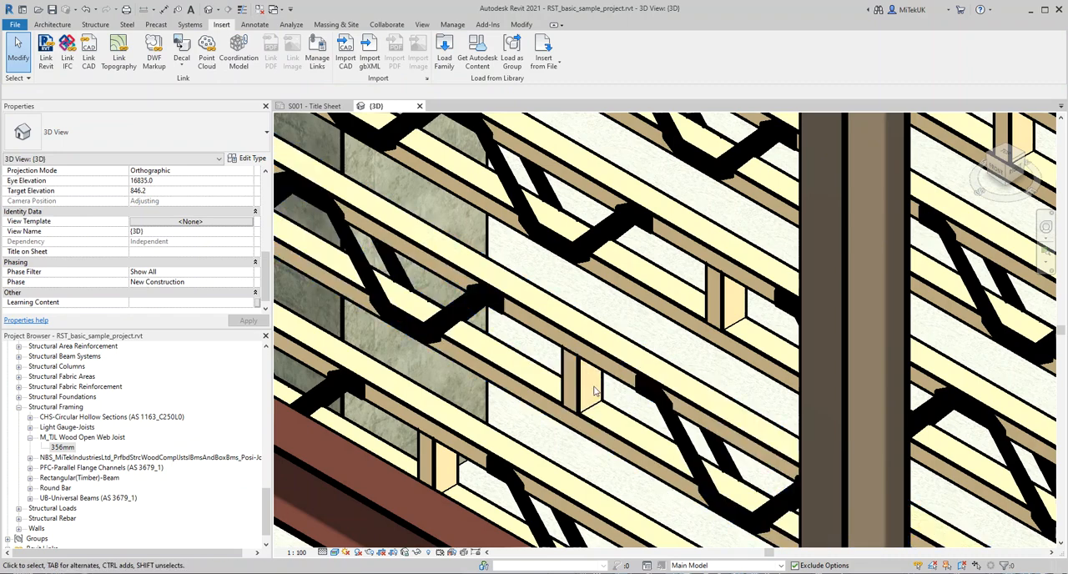
pyautogui.scroll(2, 580, 398)
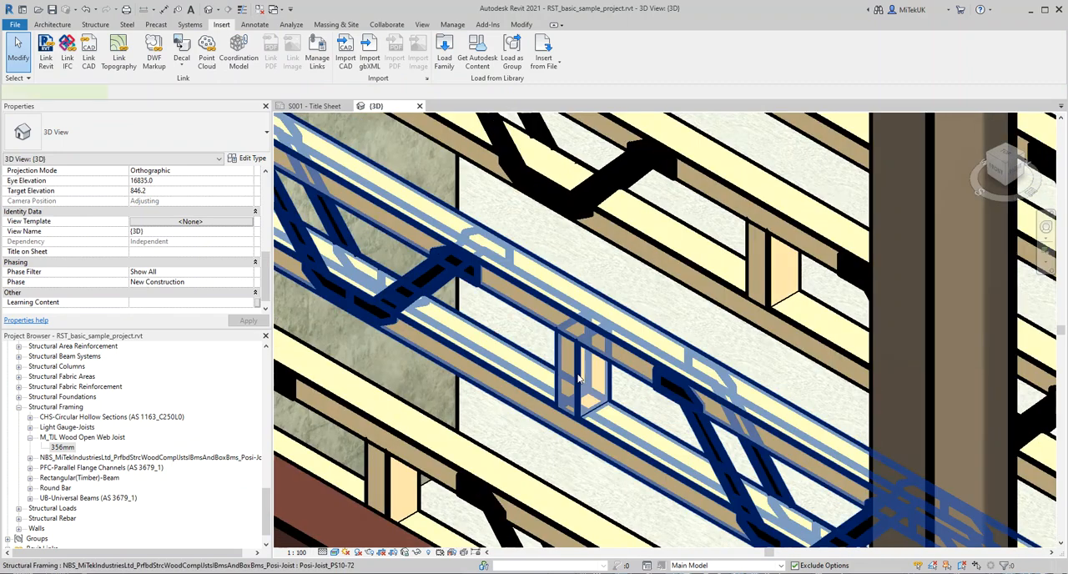
pyautogui.click(553, 382)
pyautogui.click(135, 262)
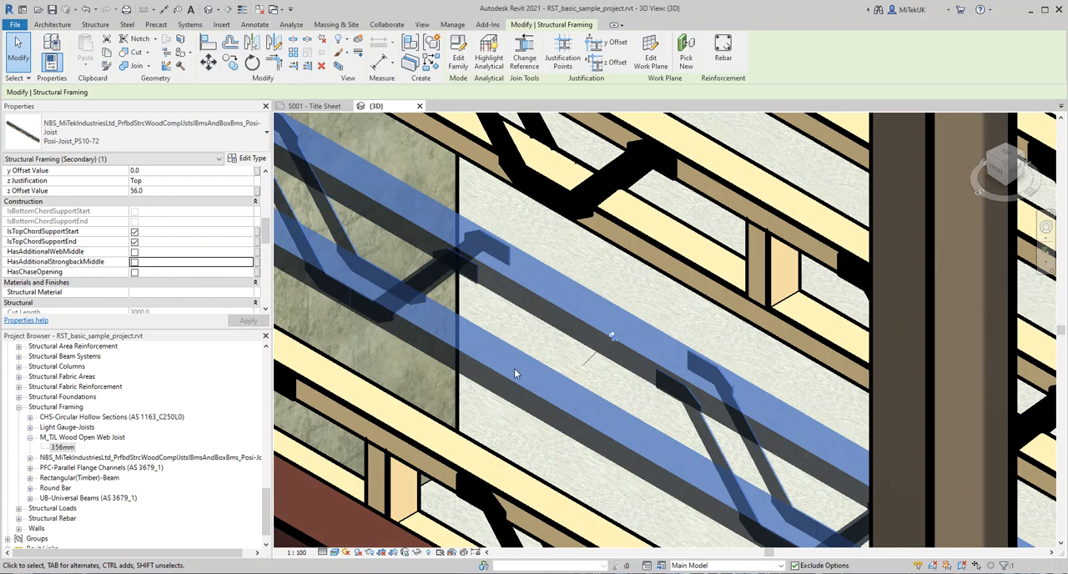
pyautogui.click(136, 253)
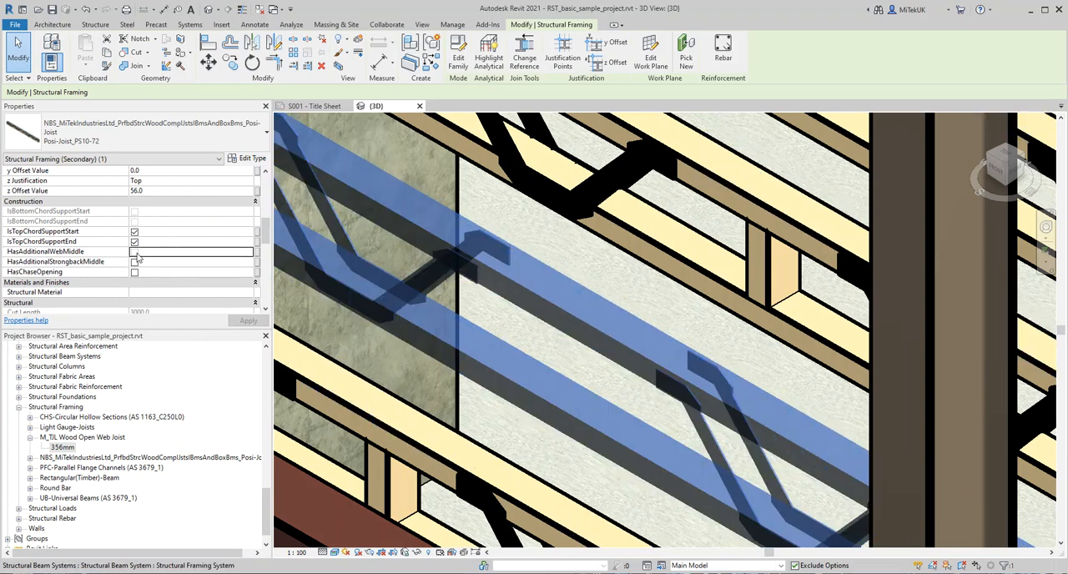
pyautogui.click(135, 252)
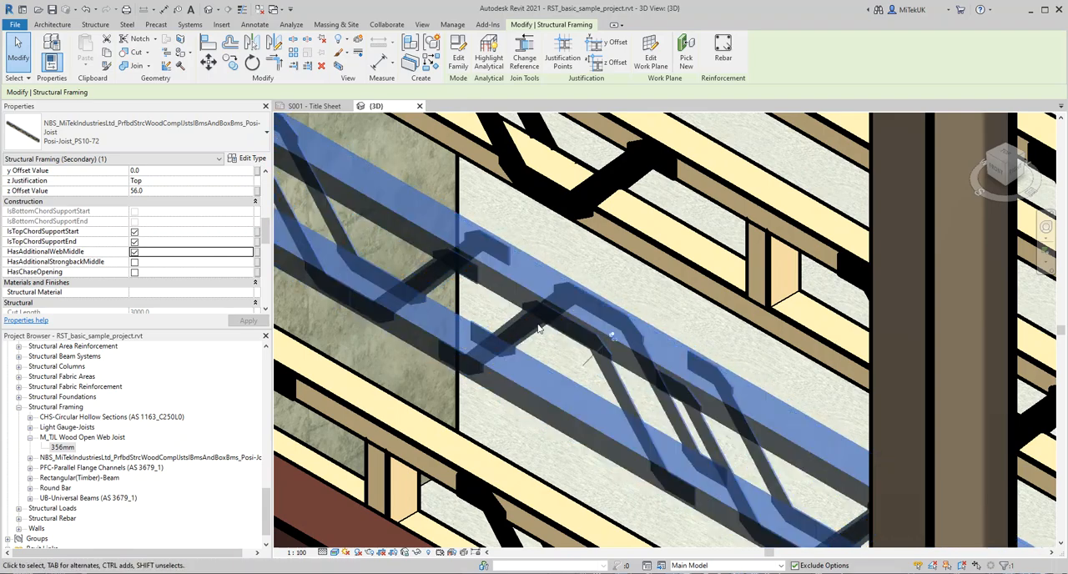
pyautogui.scroll(-2, 600, 362)
pyautogui.press('Escape')
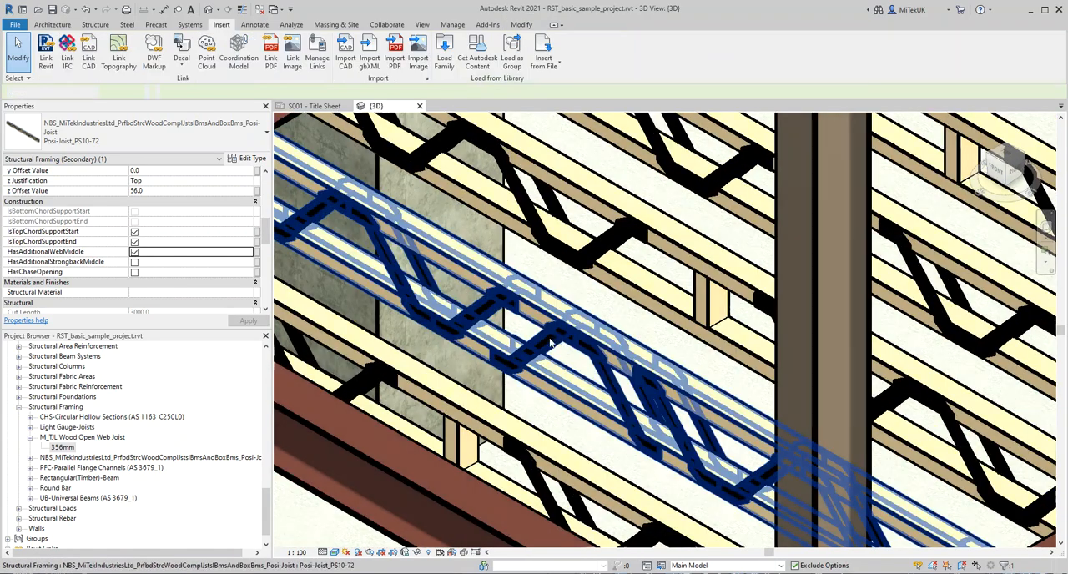
# Step: Examine the joist's additional middle web against the neighbouring strongback joists and the surrounding floor bays
pyautogui.scroll(-4, 634, 413)
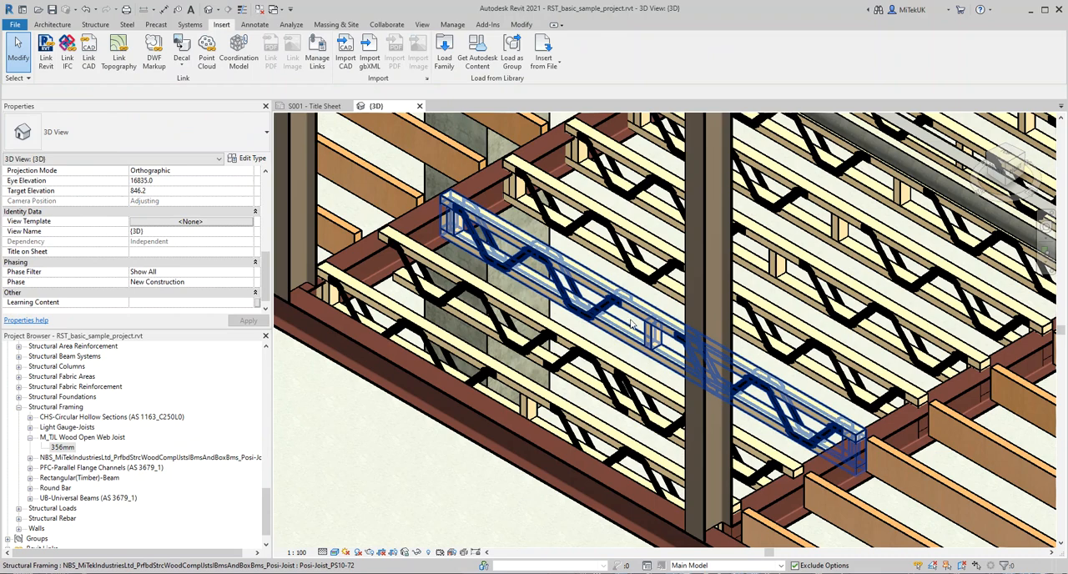
pyautogui.scroll(3, 596, 365)
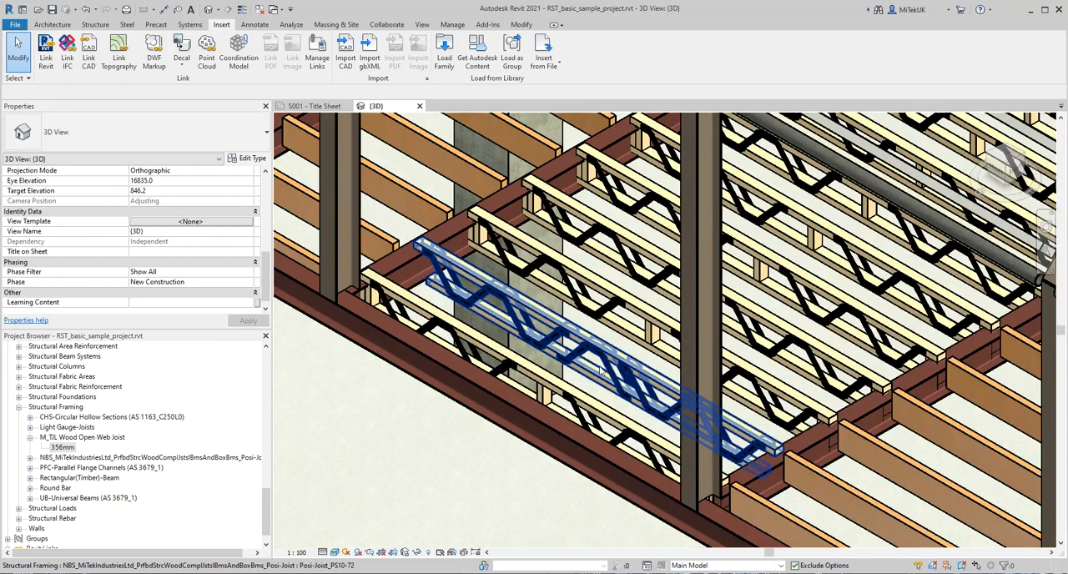
pyautogui.press('Tab')
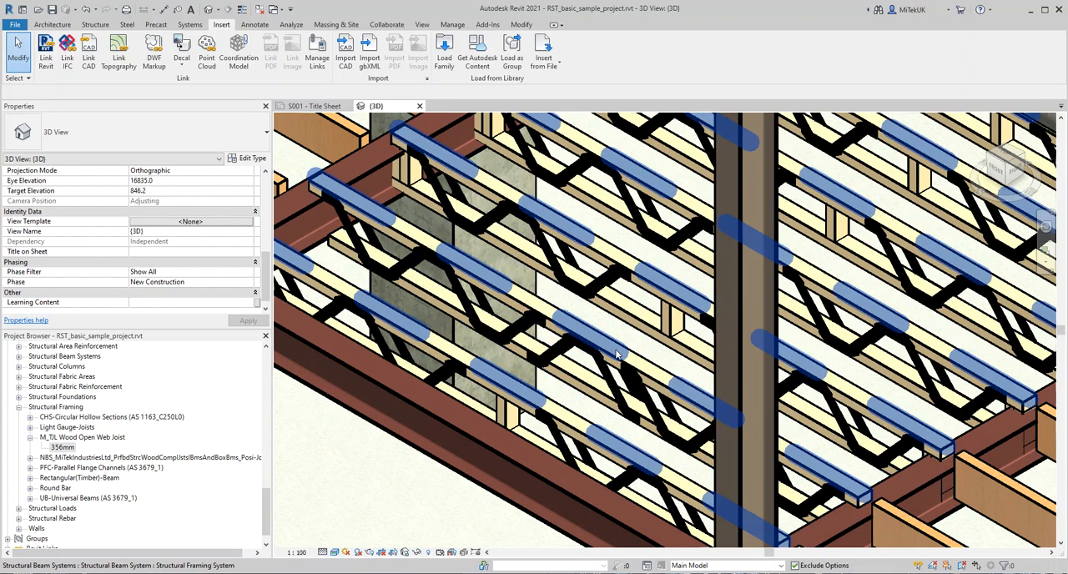
pyautogui.scroll(3, 597, 401)
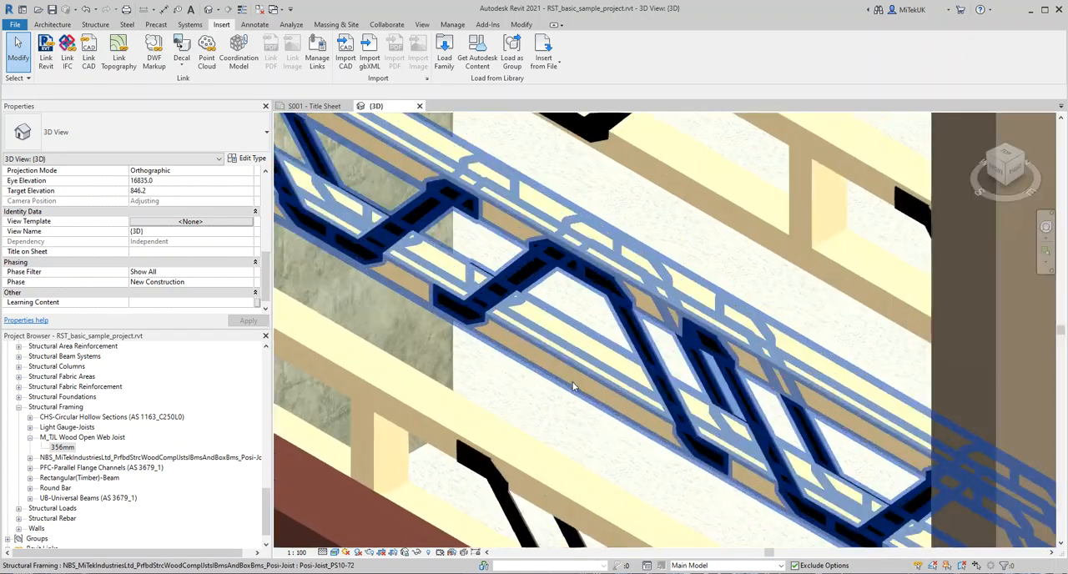
pyautogui.scroll(-4, 576, 380)
pyautogui.scroll(-2, 575, 371)
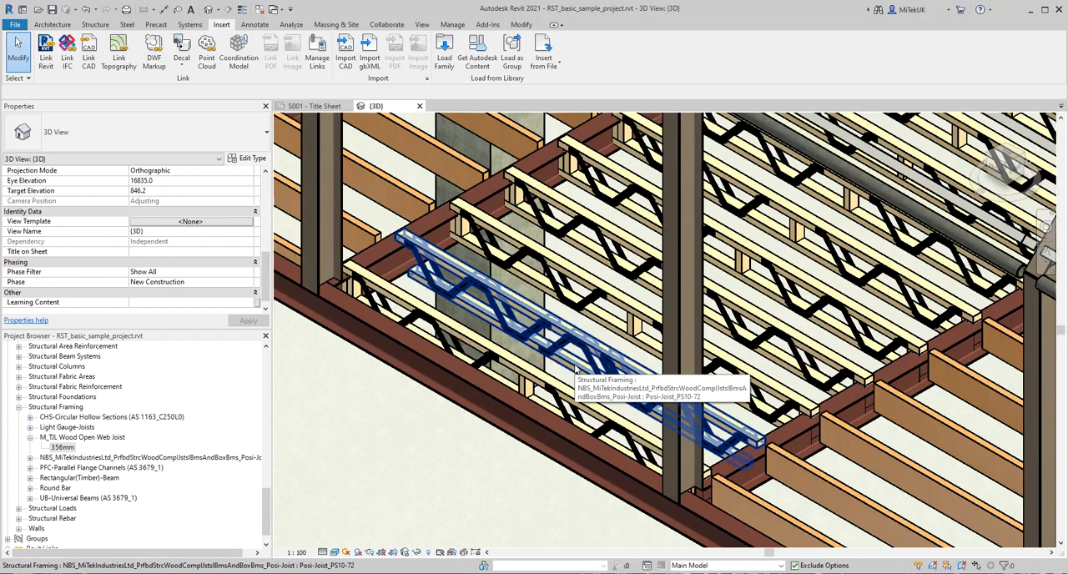
pyautogui.scroll(-5, 574, 369)
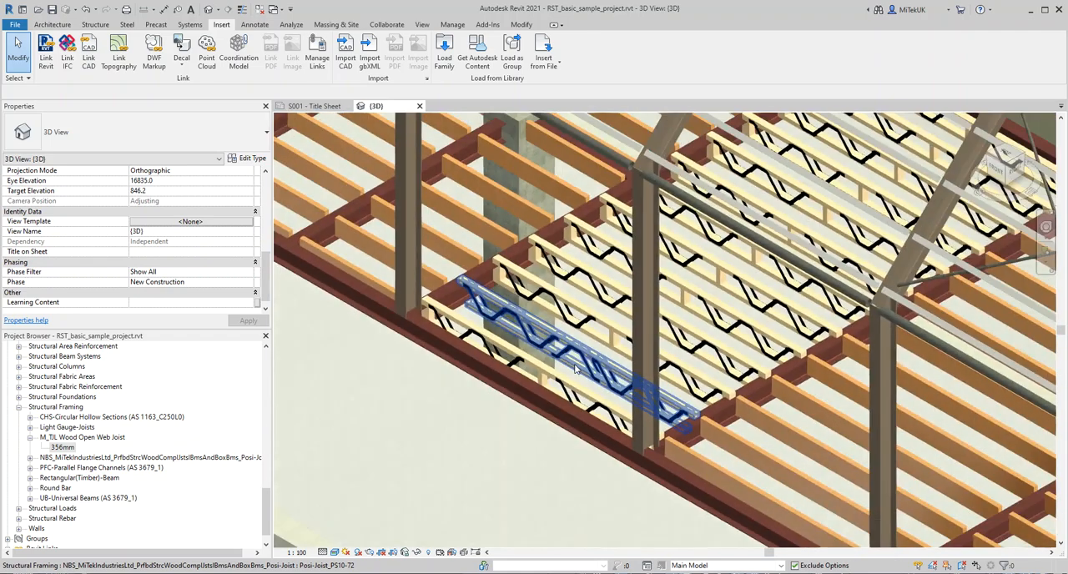
pyautogui.scroll(-5, 505, 426)
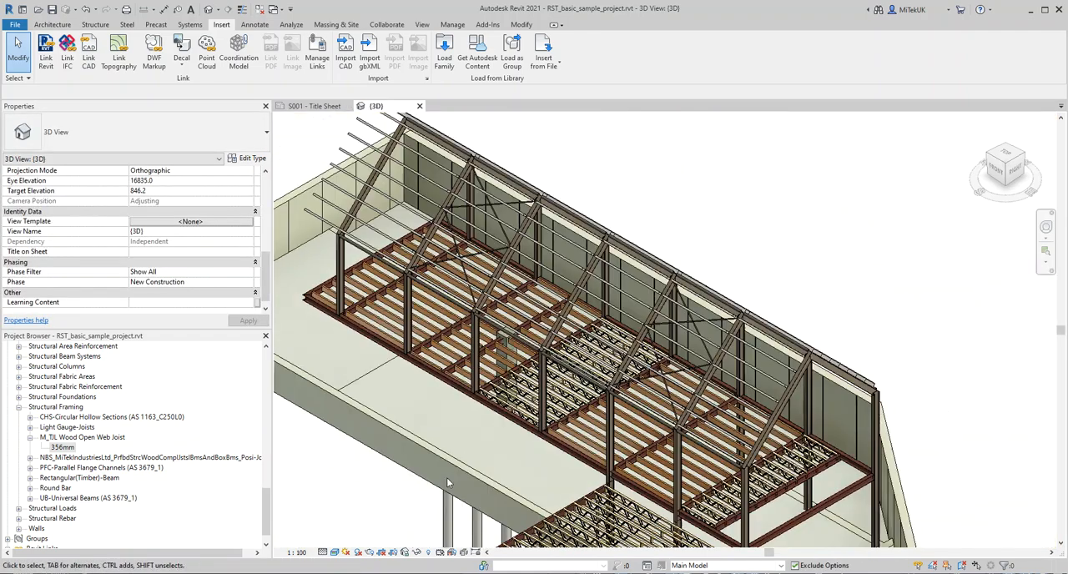
# Step: Place a separate 4000 mm long Posi-Joist_PS10-72 beam in the empty area beside the lower wing and end the placement
pyautogui.moveTo(474, 470); pyautogui.dragTo(654, 224, button='middle')
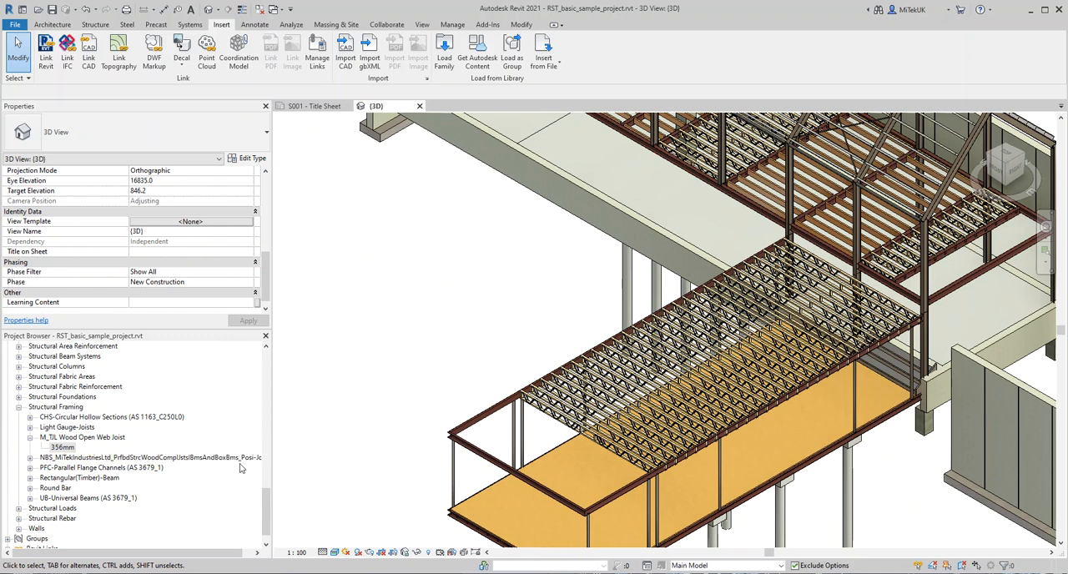
pyautogui.click(62, 447)
pyautogui.scroll(-1, 140, 509)
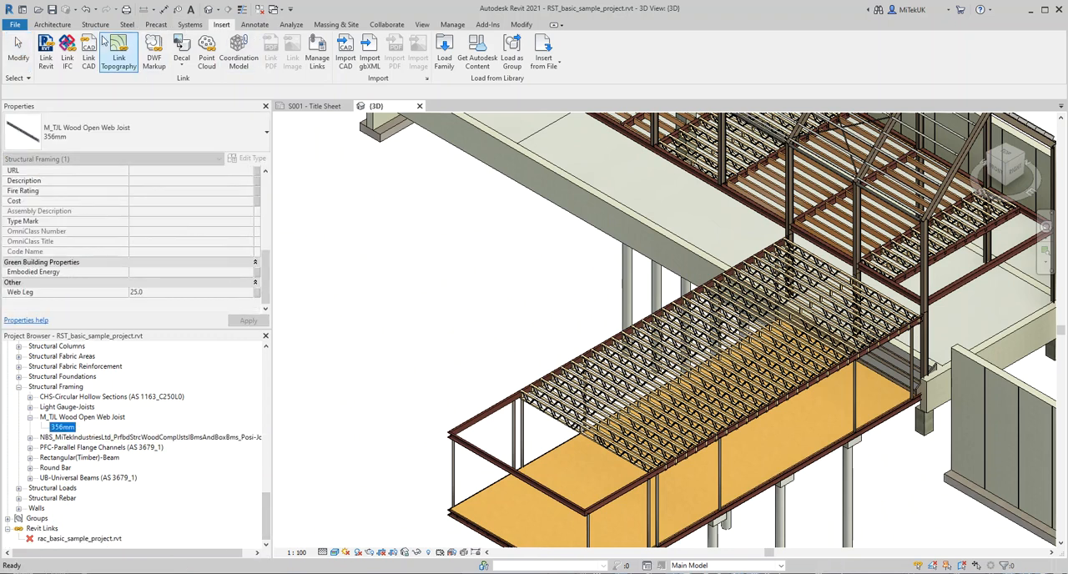
pyautogui.click(51, 25)
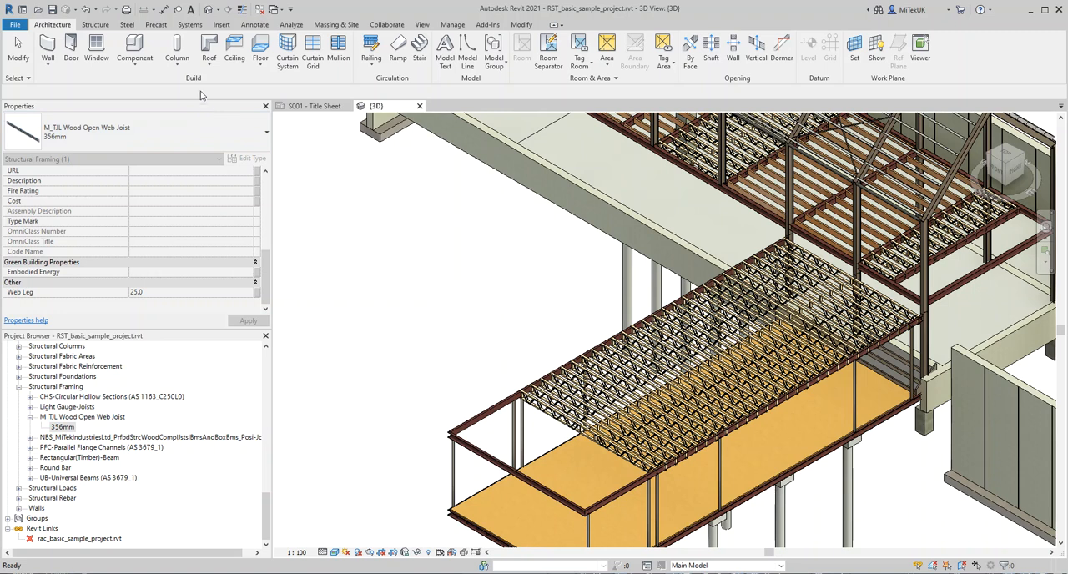
pyautogui.click(97, 26)
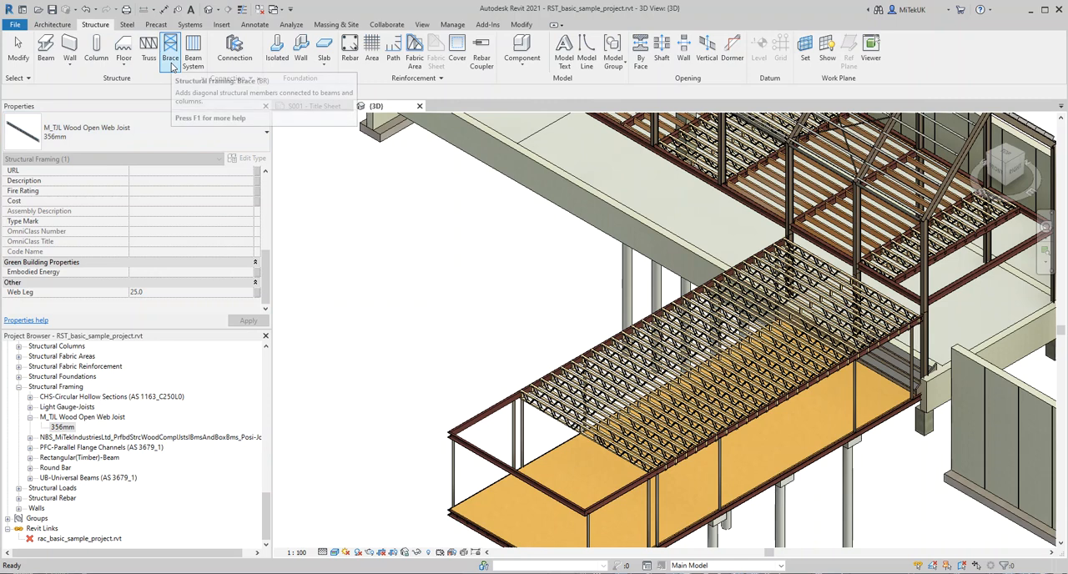
pyautogui.click(46, 48)
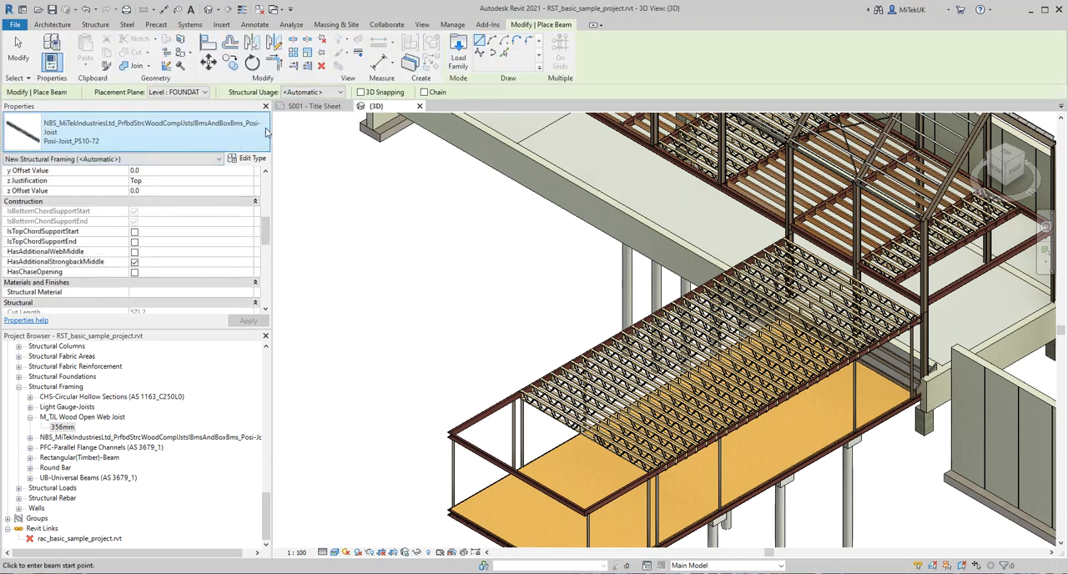
pyautogui.click(266, 132)
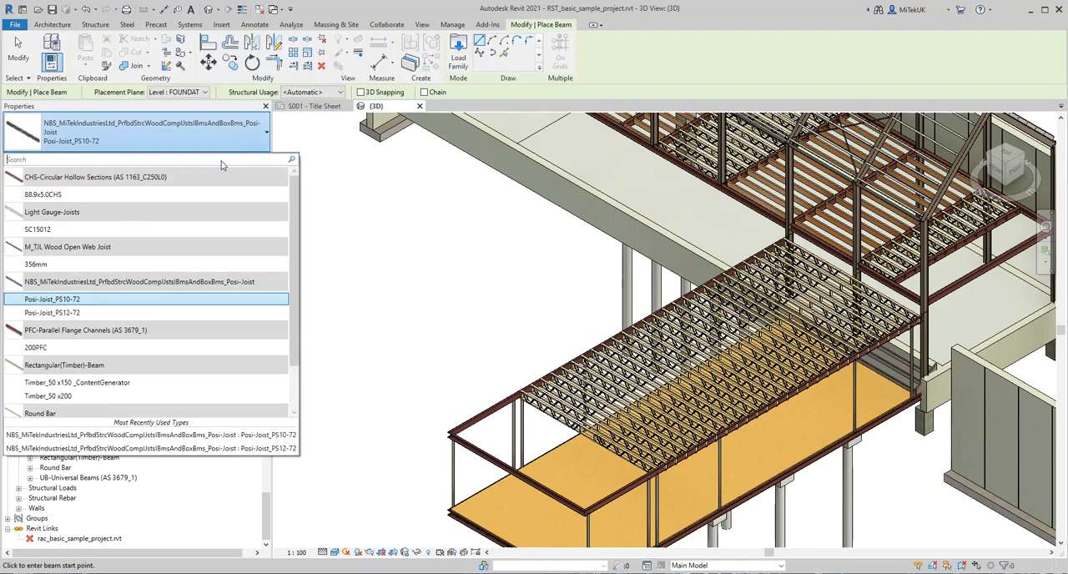
pyautogui.click(65, 302)
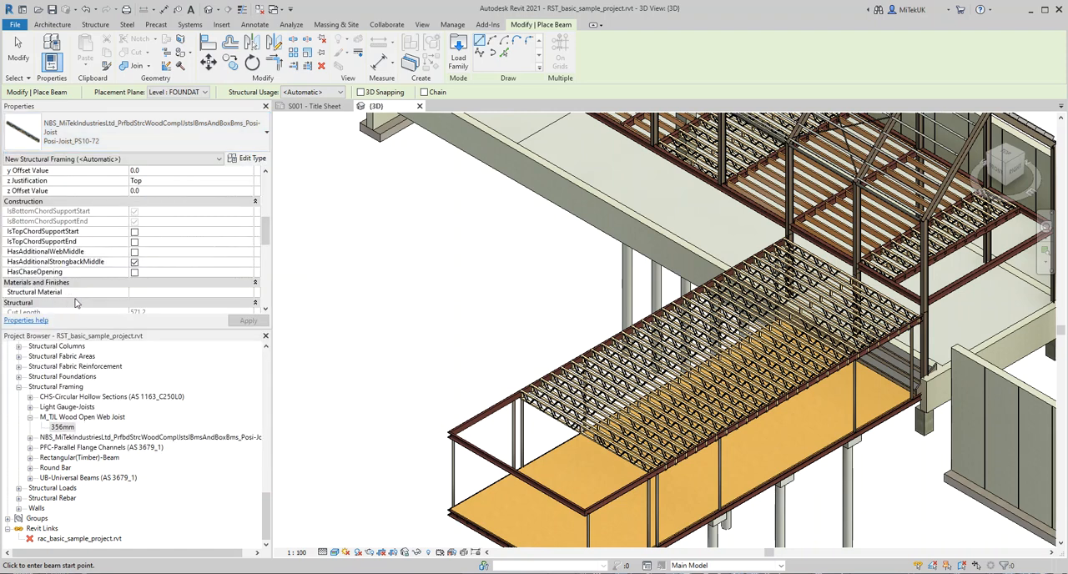
pyautogui.click(318, 372)
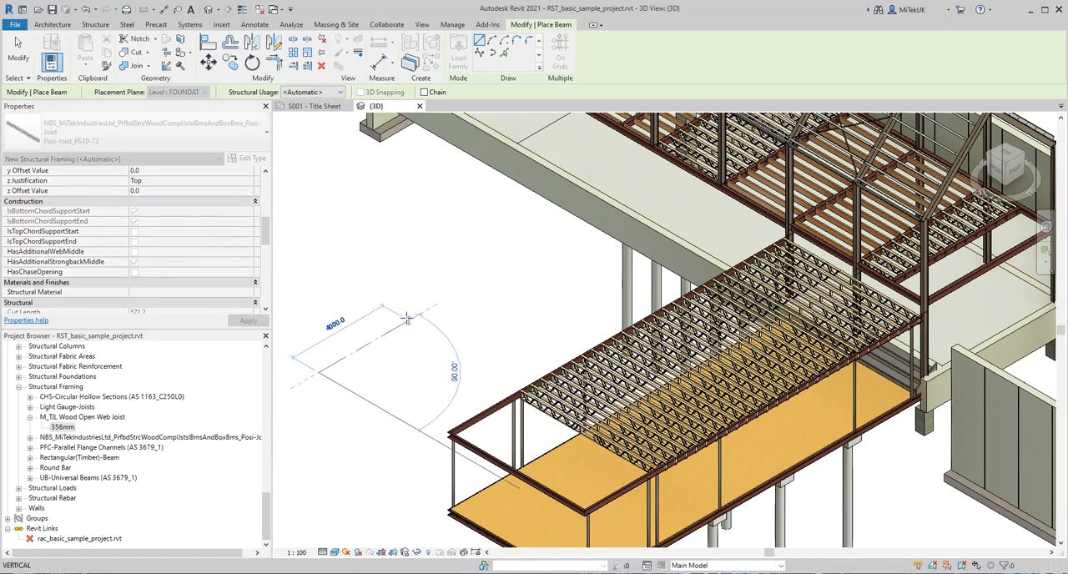
pyautogui.click(409, 318)
pyautogui.scroll(4, 295, 390)
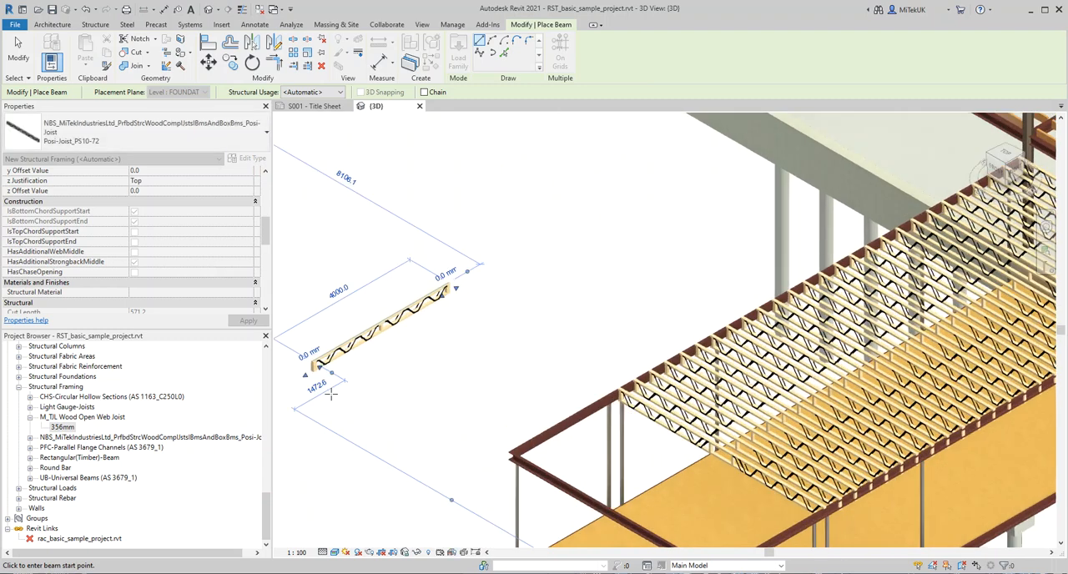
pyautogui.rightClick(381, 338)
pyautogui.click(404, 344)
pyautogui.rightClick(373, 333)
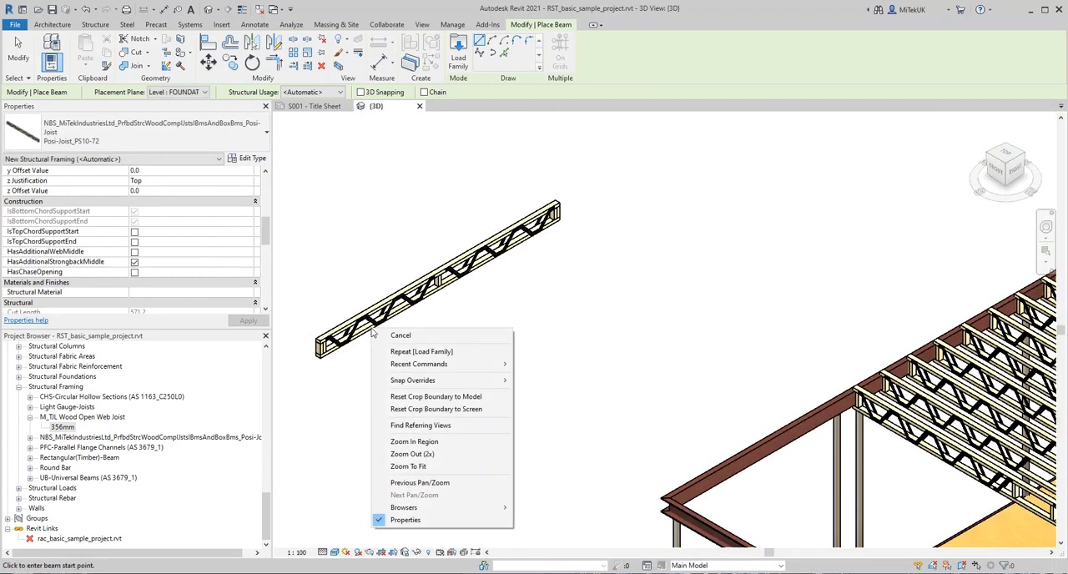
pyautogui.click(375, 335)
# Step: Enable IsTopChordSupportStart for the separate Posi-Joist beside the lower wing
pyautogui.click(373, 333)
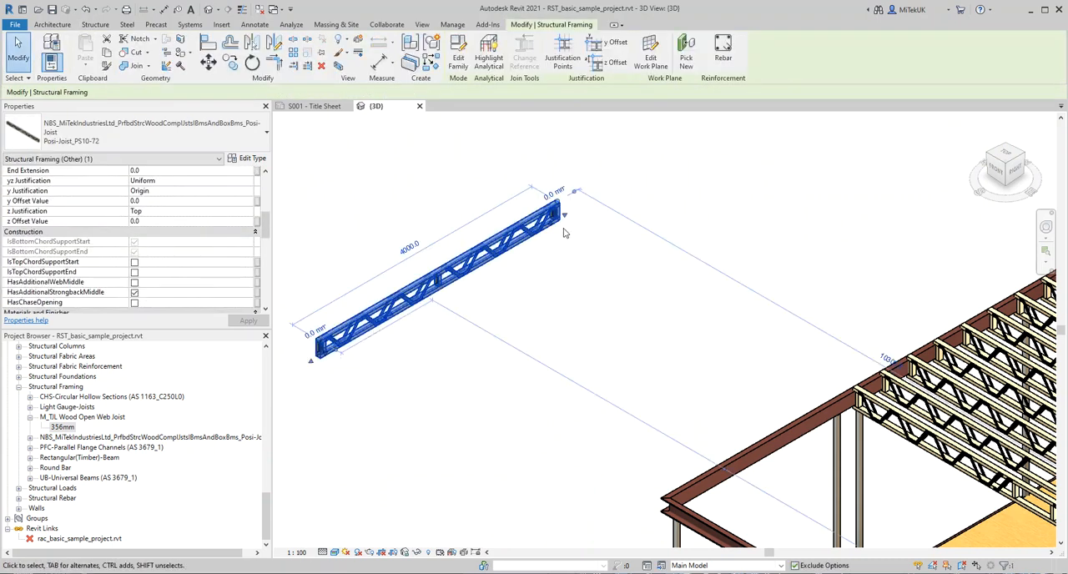
pyautogui.scroll(3, 333, 324)
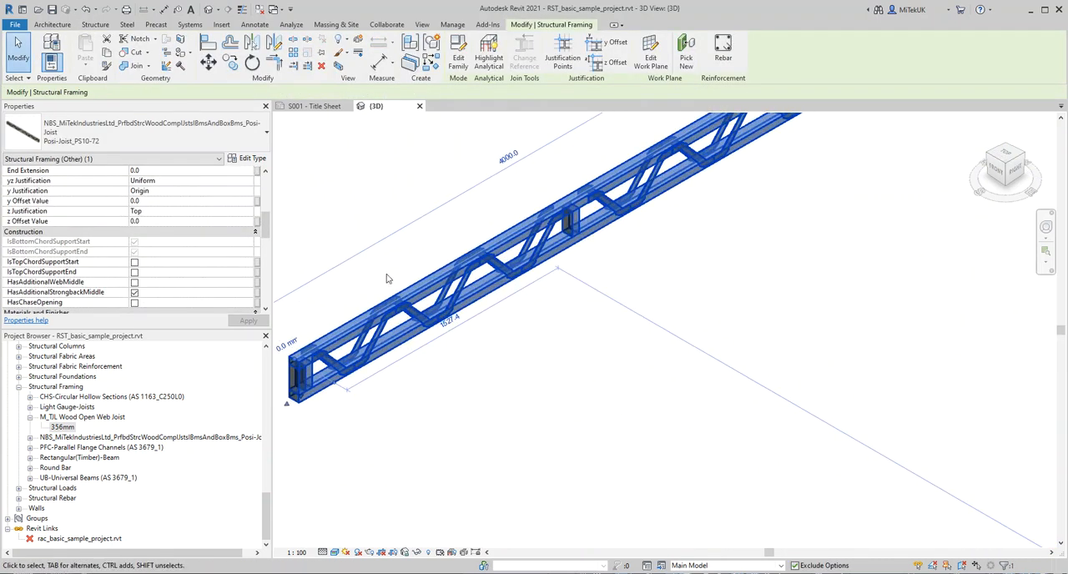
pyautogui.moveTo(267, 231)
pyautogui.mouseDown()
pyautogui.moveTo(268, 290)
pyautogui.moveTo(269, 241)
pyautogui.mouseUp()
pyautogui.click(133, 202)
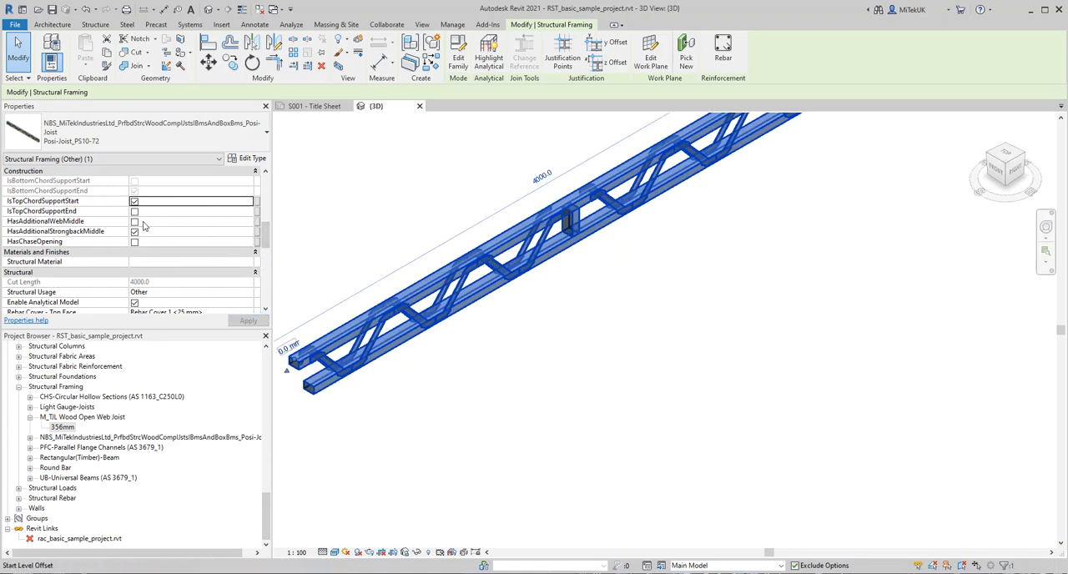
# Step: Enable HasAdditionalWebMiddle and disable HasAdditionalStrongbackMiddle for the separate Posi-Joist
pyautogui.click(134, 221)
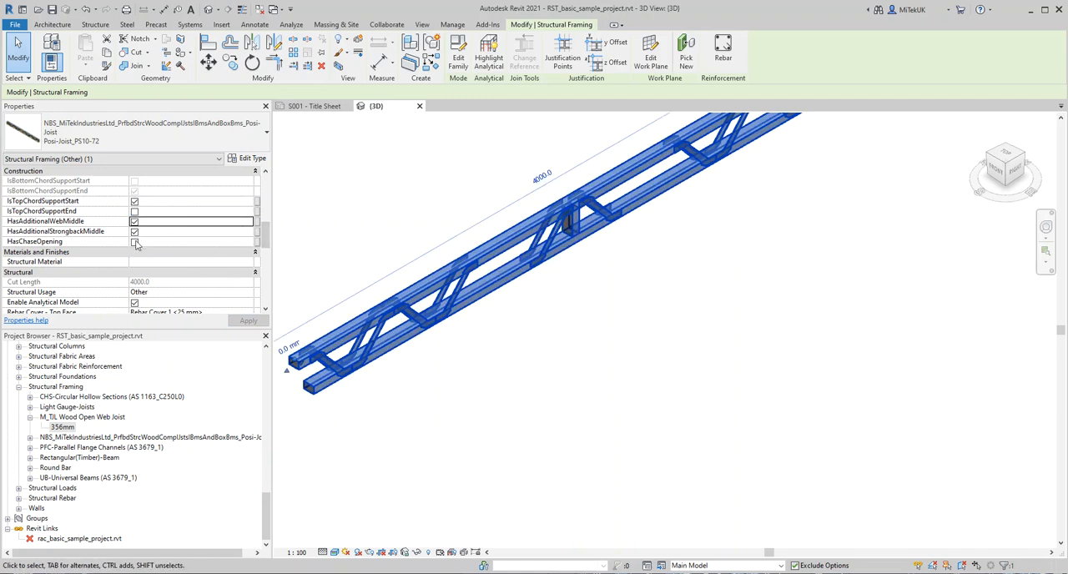
pyautogui.click(135, 234)
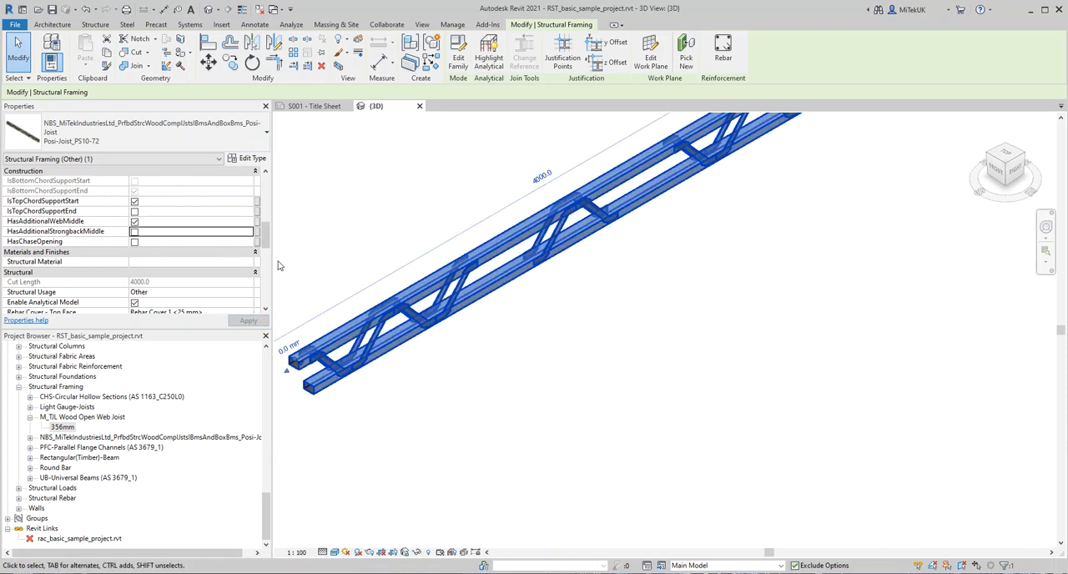
pyautogui.moveTo(265, 240)
pyautogui.mouseDown()
pyautogui.moveTo(265, 259)
pyautogui.moveTo(256, 239)
pyautogui.mouseUp()
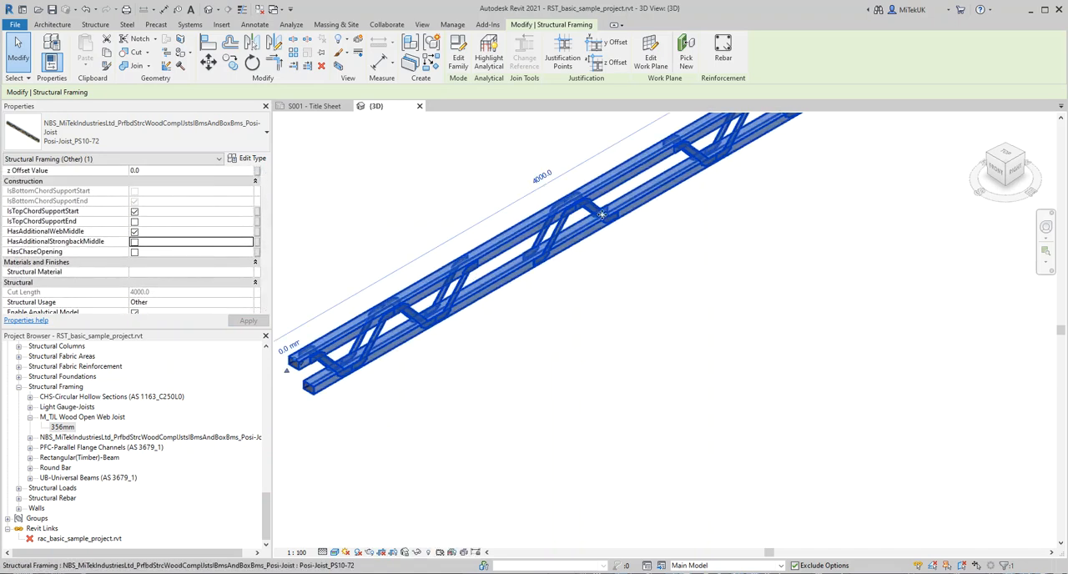
# Step: Replace the additional middle web of the separate joist with a chase opening by enabling HasChaseOpening, and deselect the joist
pyautogui.click(134, 232)
pyautogui.click(134, 253)
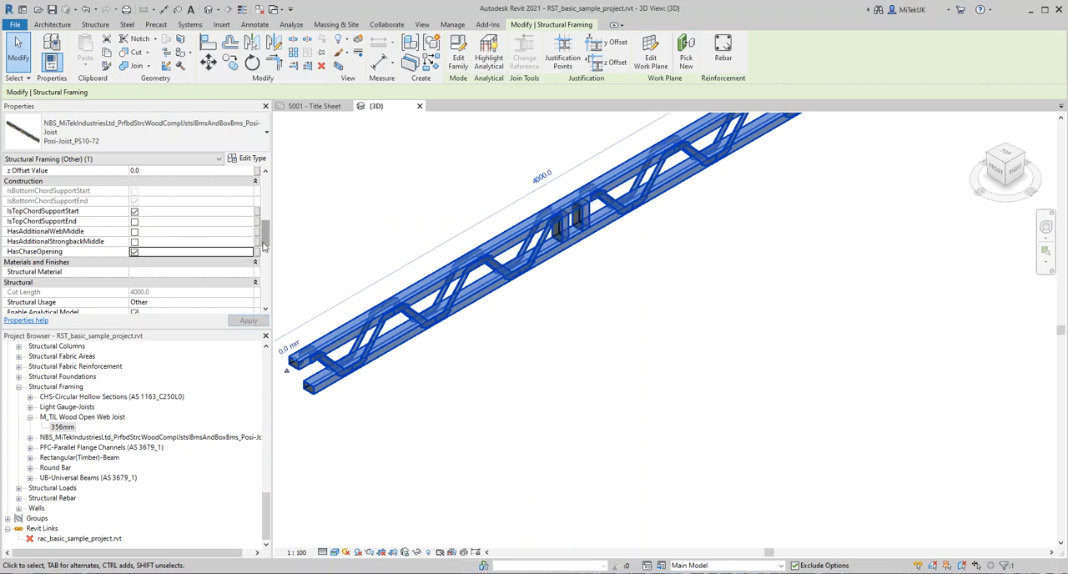
pyautogui.click(634, 288)
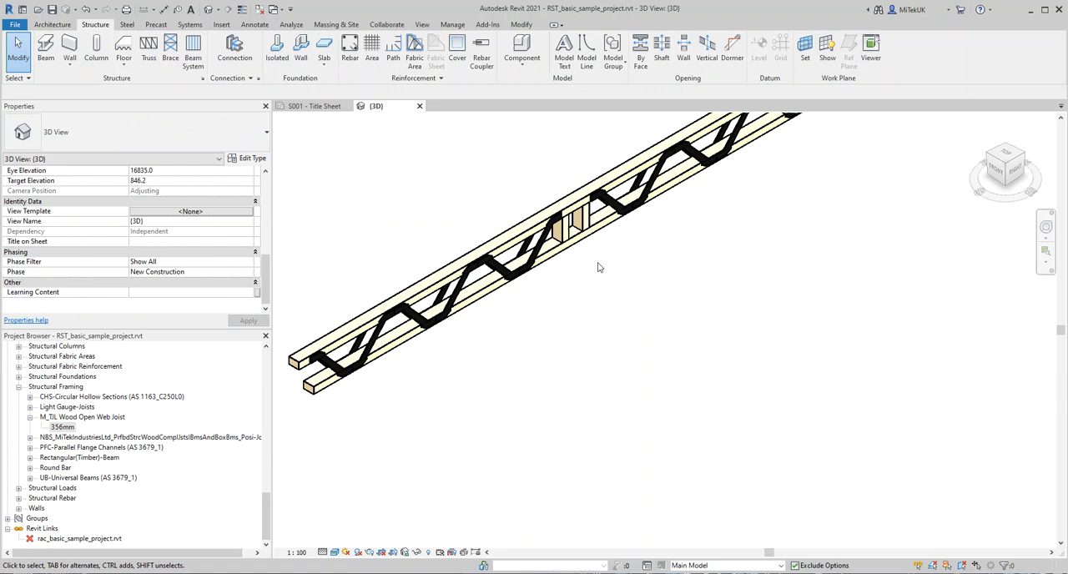
pyautogui.scroll(-2, 576, 298)
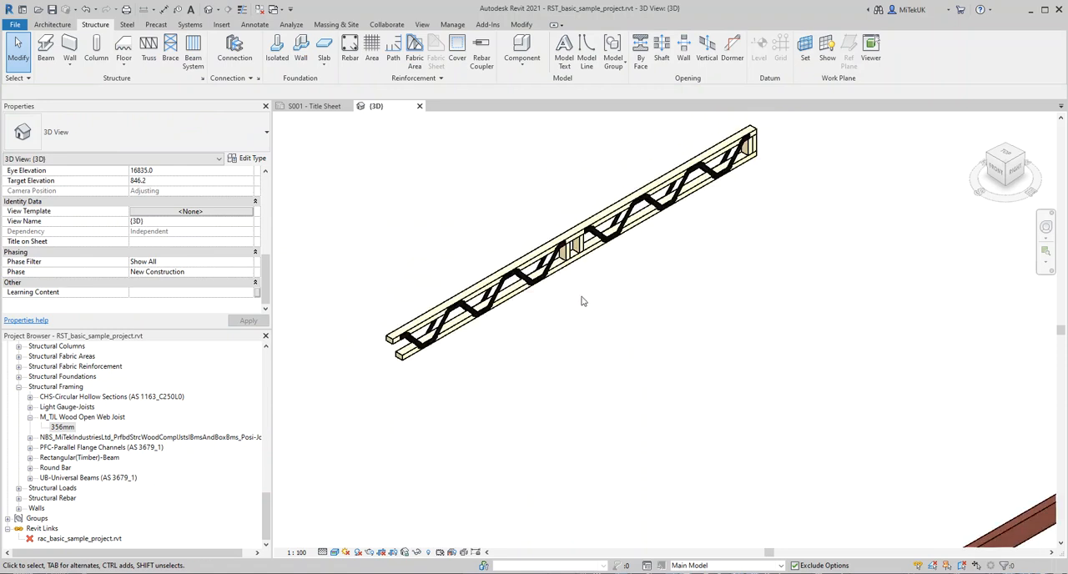
pyautogui.scroll(-5, 598, 329)
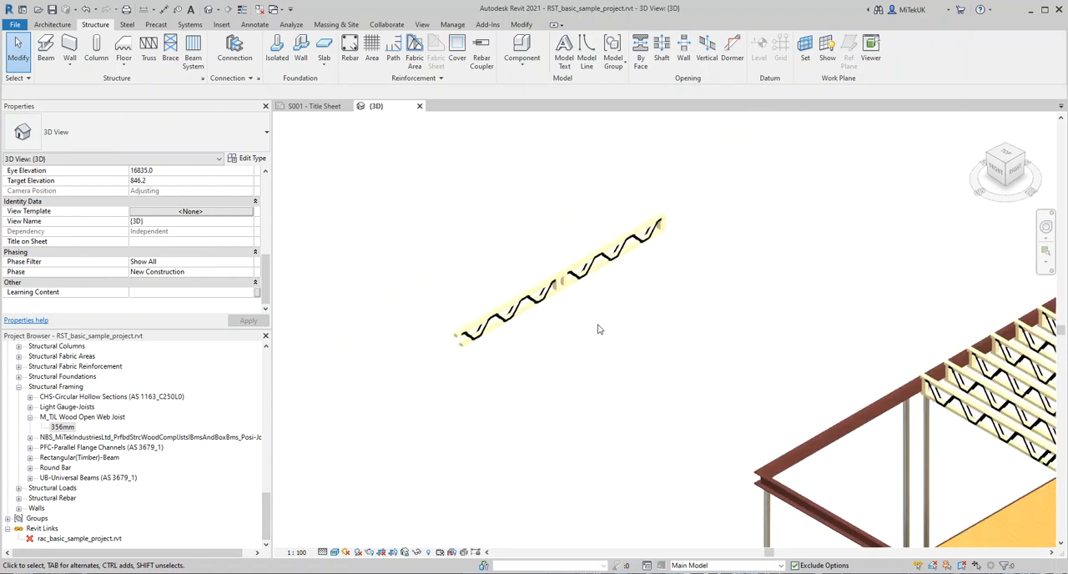
pyautogui.moveTo(796, 292); pyautogui.dragTo(484, 367, button='middle')
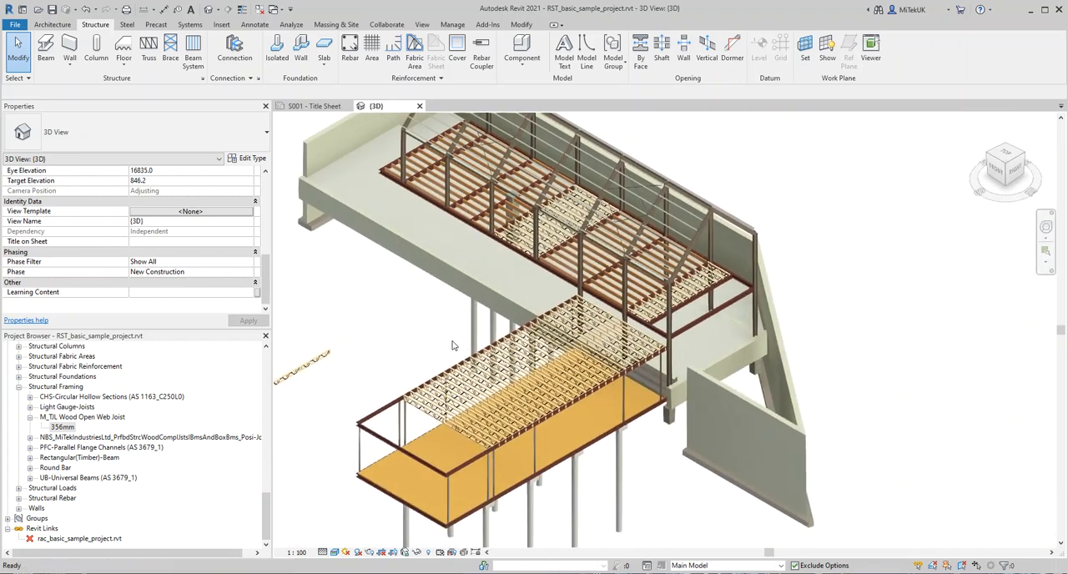
pyautogui.scroll(-1, 877, 398)
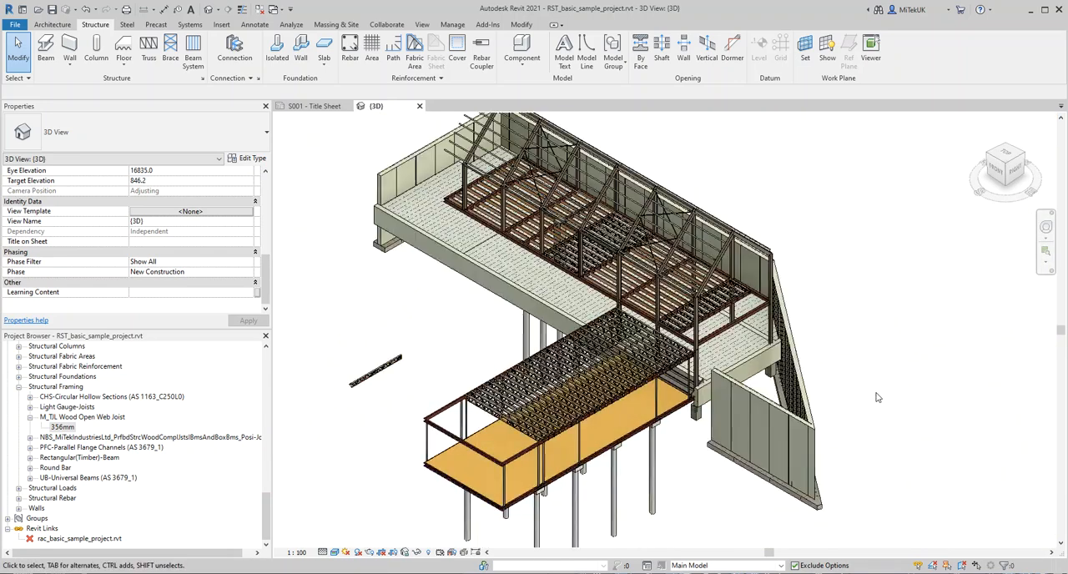